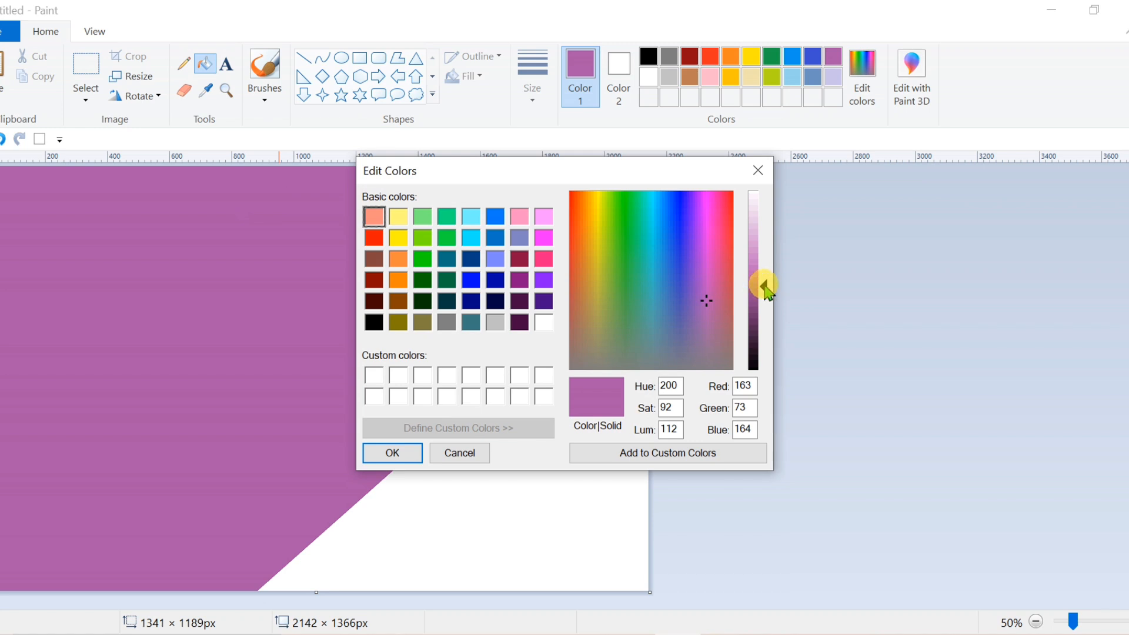
Draw a very dark purple diagonal line across the canvas's upper-left part and fill the corner above it with that colour
left_click_drag(768, 288, 757, 357)
left_click(370, 453)
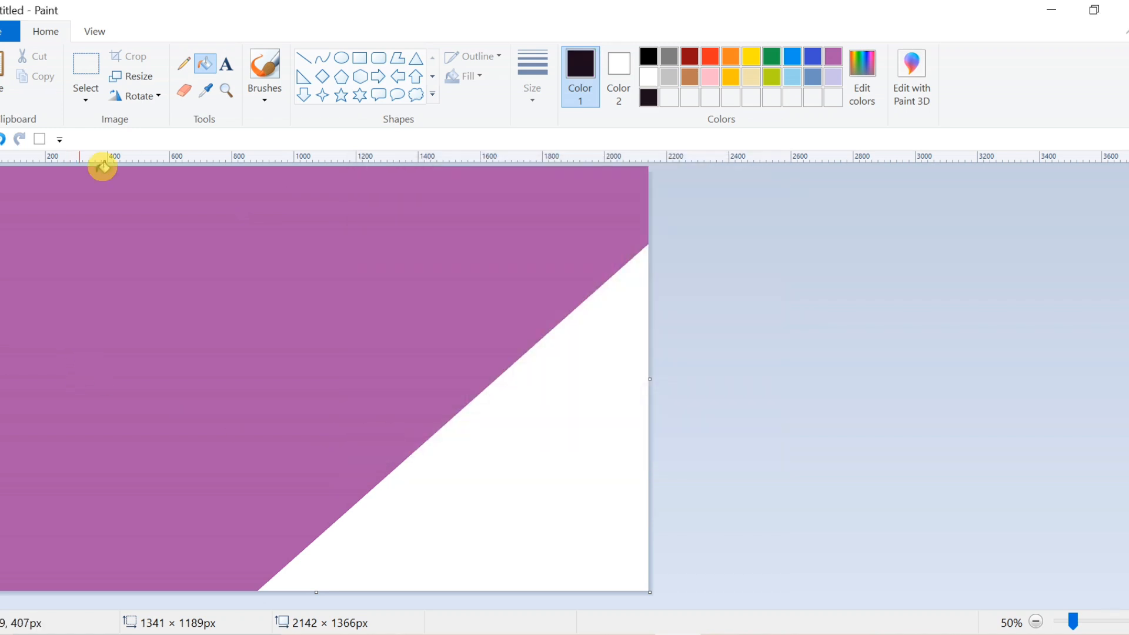
left_click(313, 59)
mouse_move(96, 328)
left_mouse_down()
mouse_move(353, 119)
mouse_move(1, 381)
left_mouse_up()
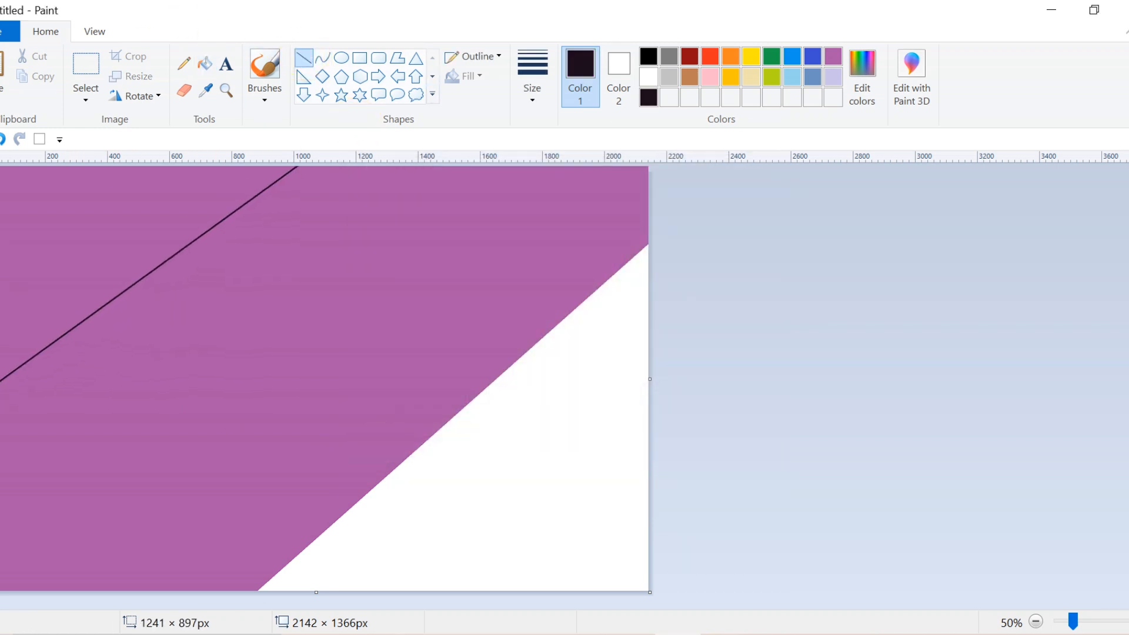
left_click(205, 63)
left_click(169, 196)
Resize the picture to 1 pixel wide without maintaining the aspect ratio
left_click(118, 74)
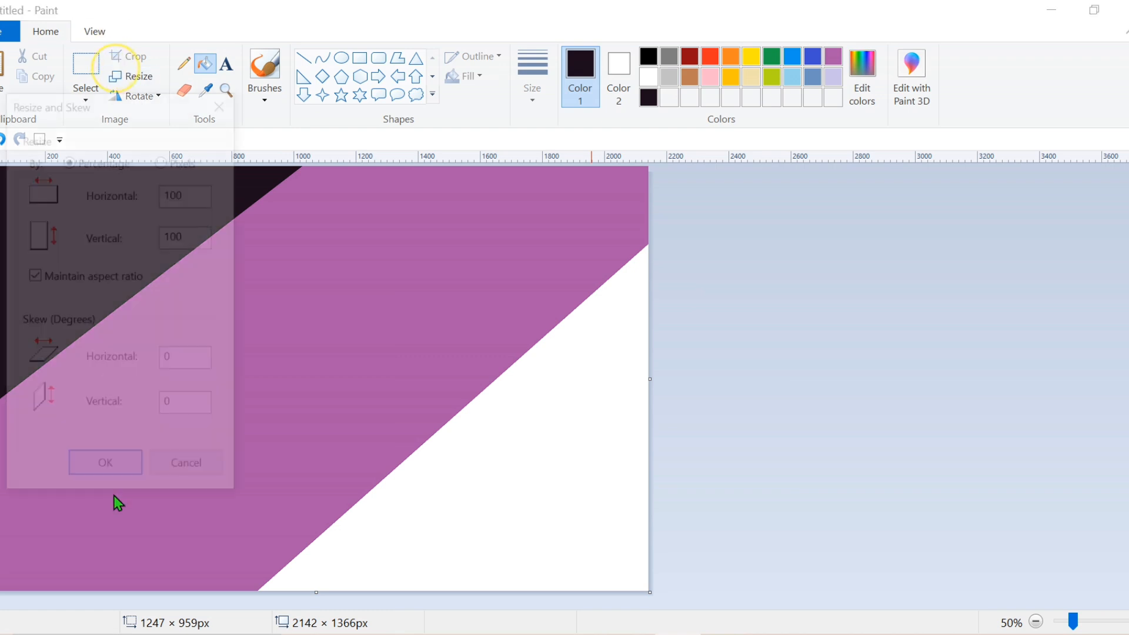
left_click(35, 268)
left_click(178, 165)
left_click(189, 193)
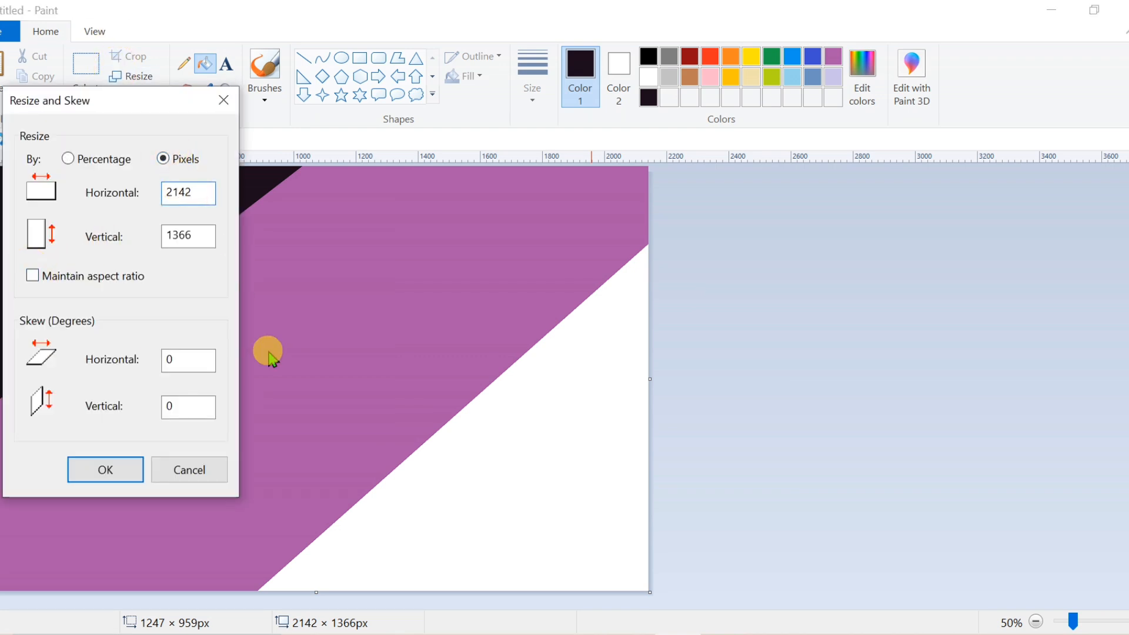
key("BackSpace")
key("BackSpace")
key("BackSpace")
key("BackSpace")
type("1")
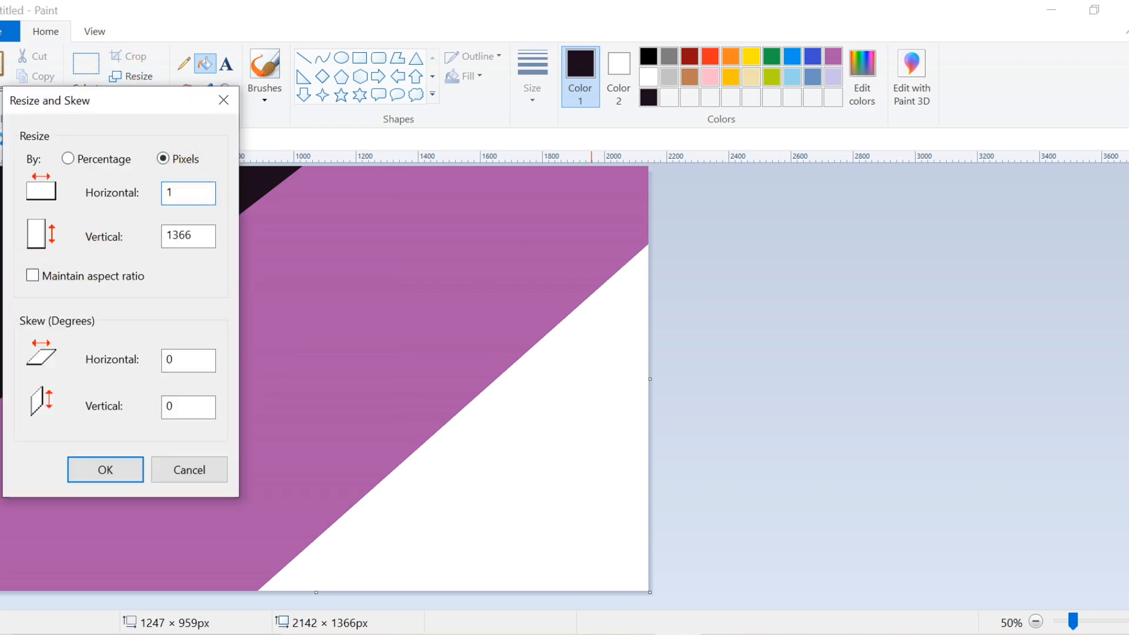
left_click(140, 469)
Resize the picture horizontally to 2142 pixels with the aspect ratio unlocked
left_click(141, 76)
left_click(112, 277)
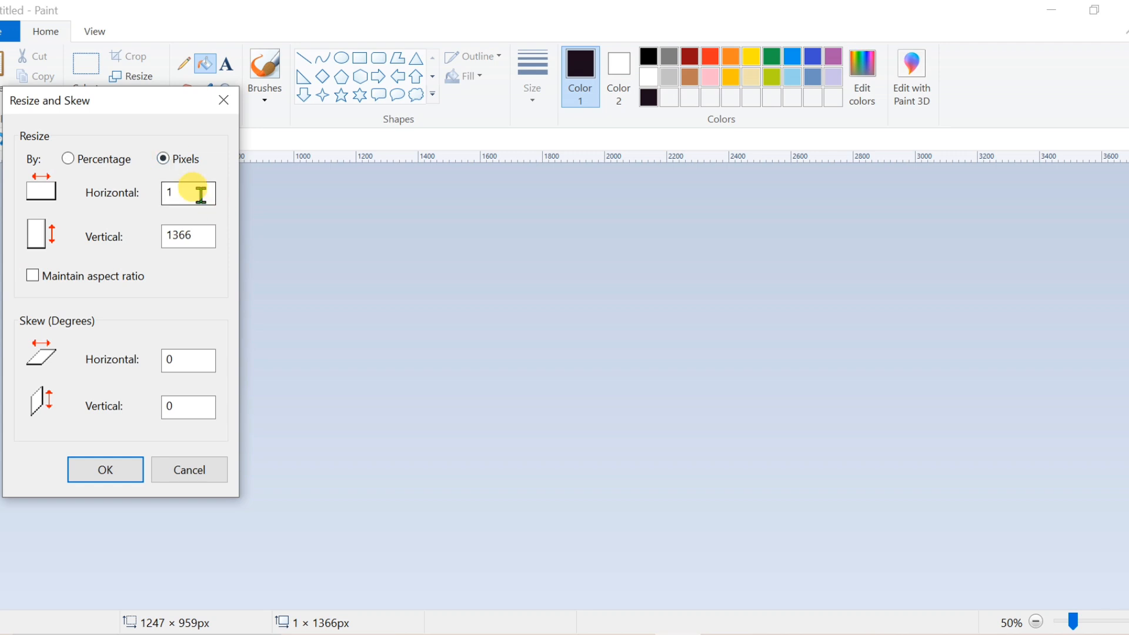
key("BackSpace")
type("2142")
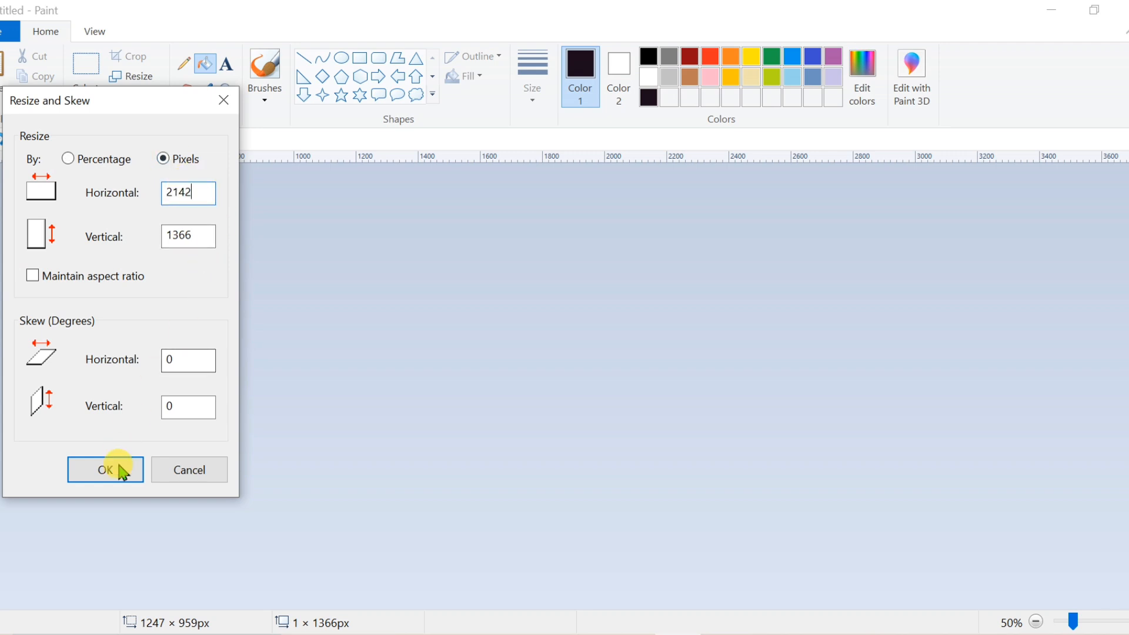
left_click(122, 472)
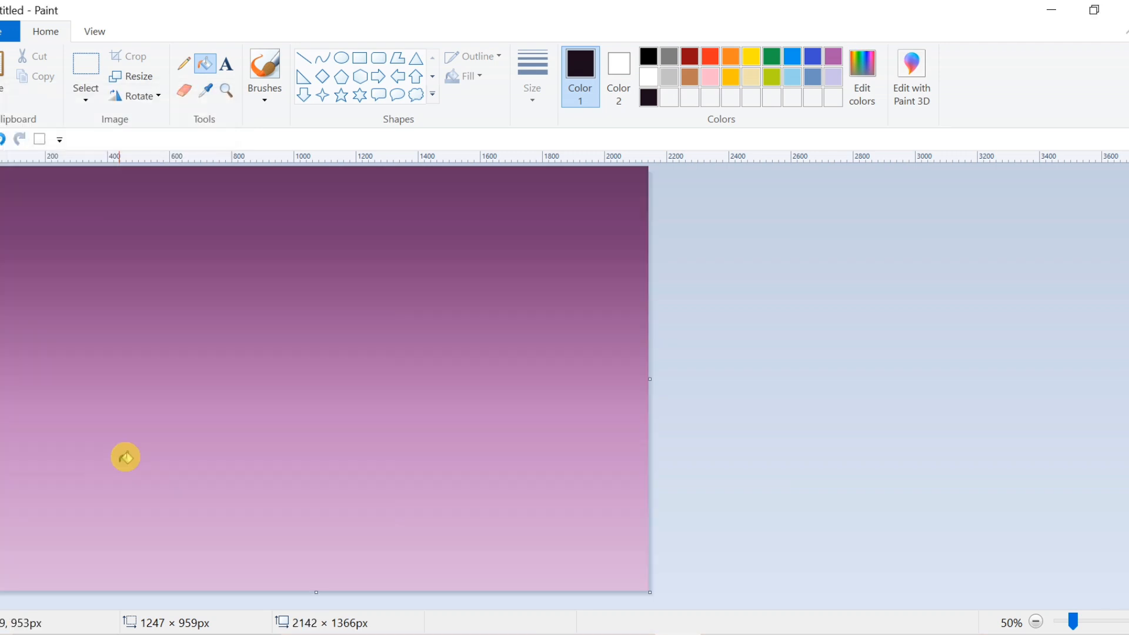
Select the whole picture and compress the gradient vertically to about 836 px high
left_click(88, 103)
left_click(101, 202)
left_click_drag(316, 592, 328, 426)
Copy the compressed gradient, paste it and flip the pasted copy vertically
right_click(216, 263)
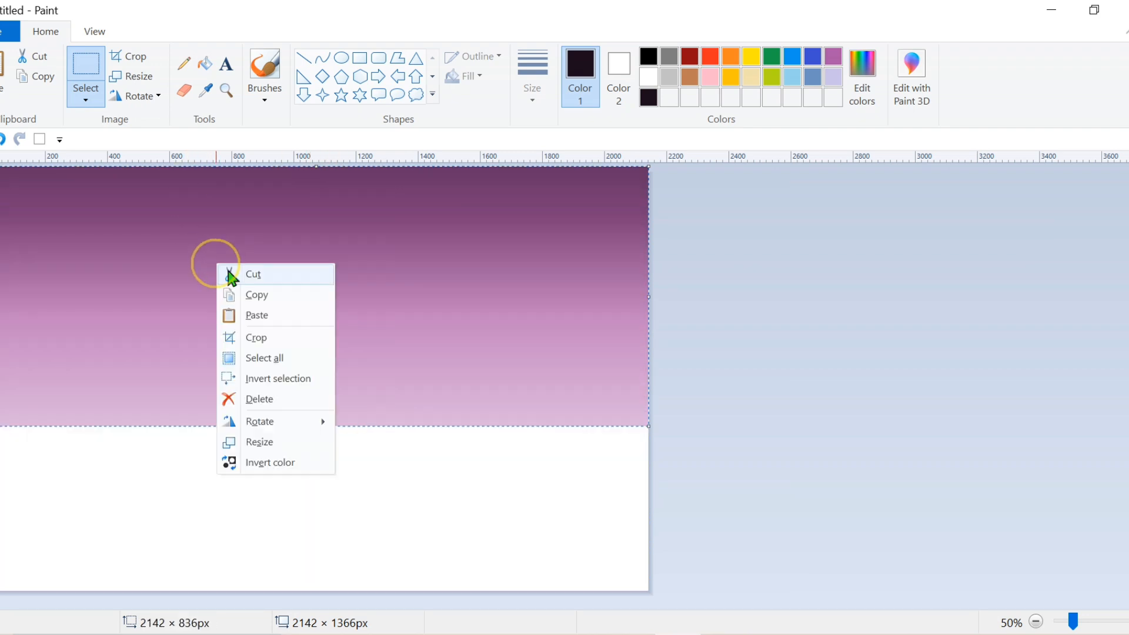
left_click(267, 298)
right_click(266, 299)
left_click(289, 344)
right_click(289, 338)
mouse_move(391, 497)
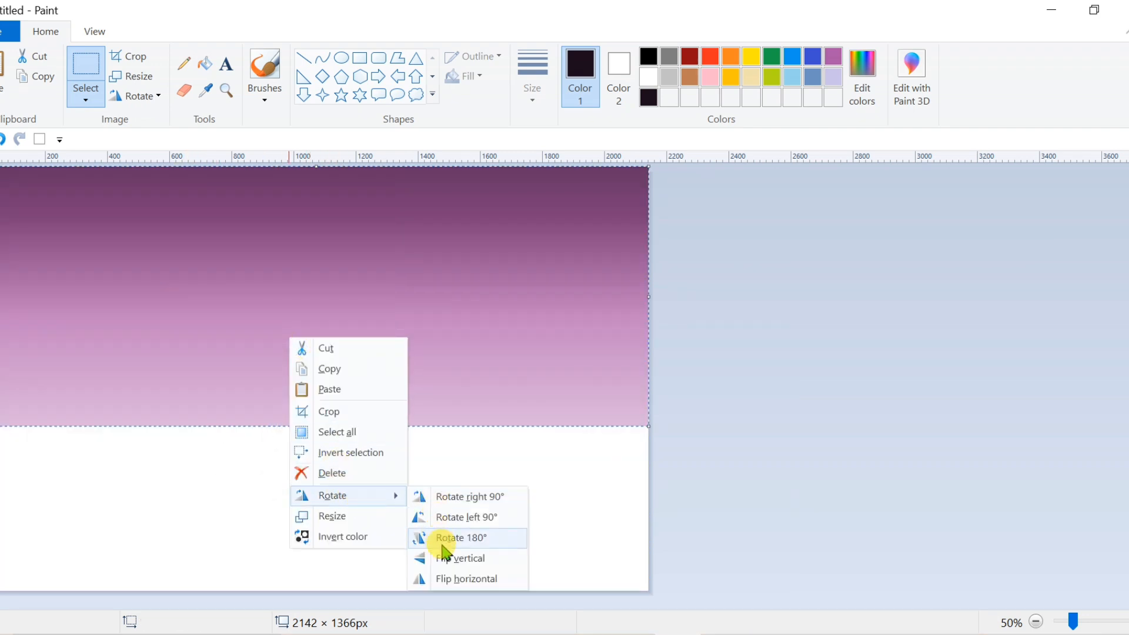
left_click(447, 557)
Move the flipped gradient below the original and make it about 552 px high so it ends at the canvas bottom
left_click_drag(303, 304, 322, 417)
left_click_drag(321, 558, 316, 590)
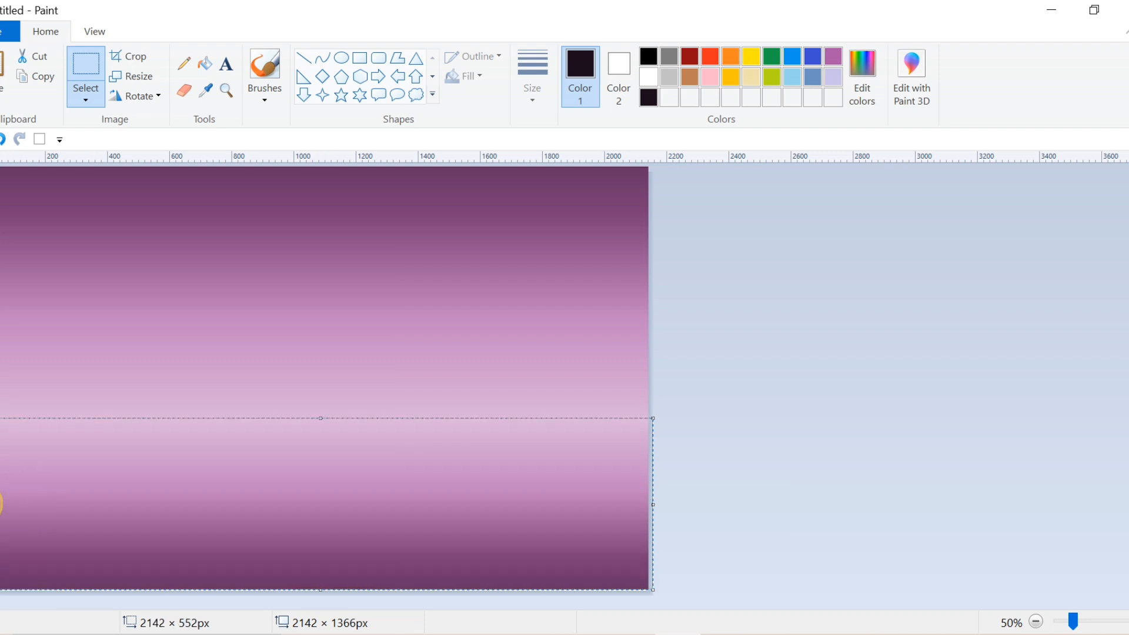
left_click(795, 327)
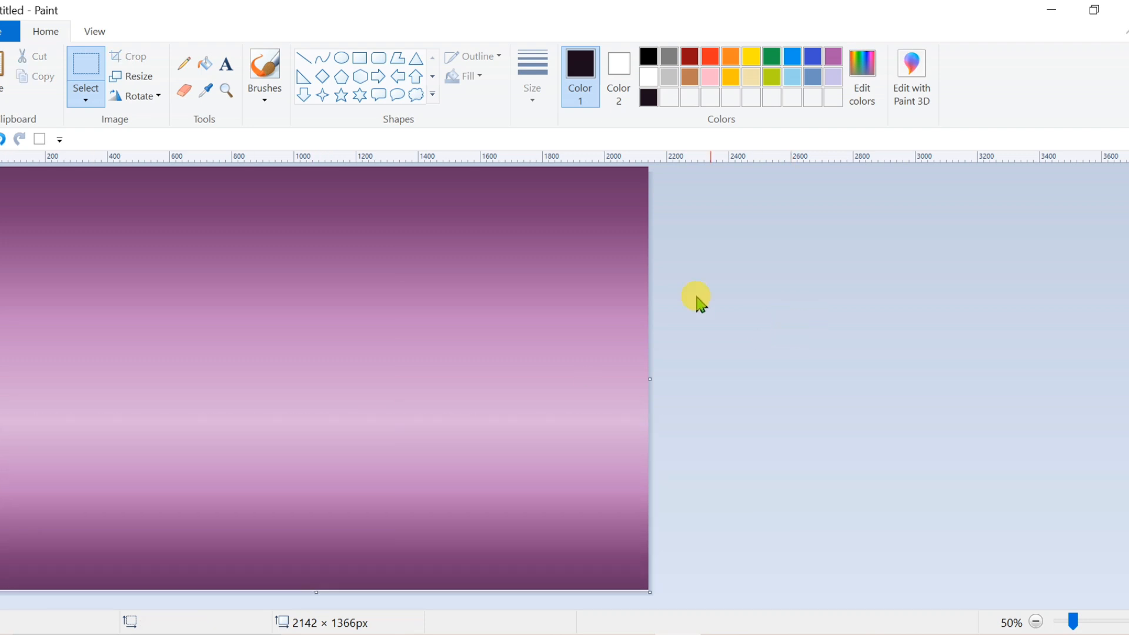
Brush a dark cliff outline with a nearly level top edge reaching the right canvas edge and a slanted side down to the bottom
left_click(265, 94)
left_click(264, 207)
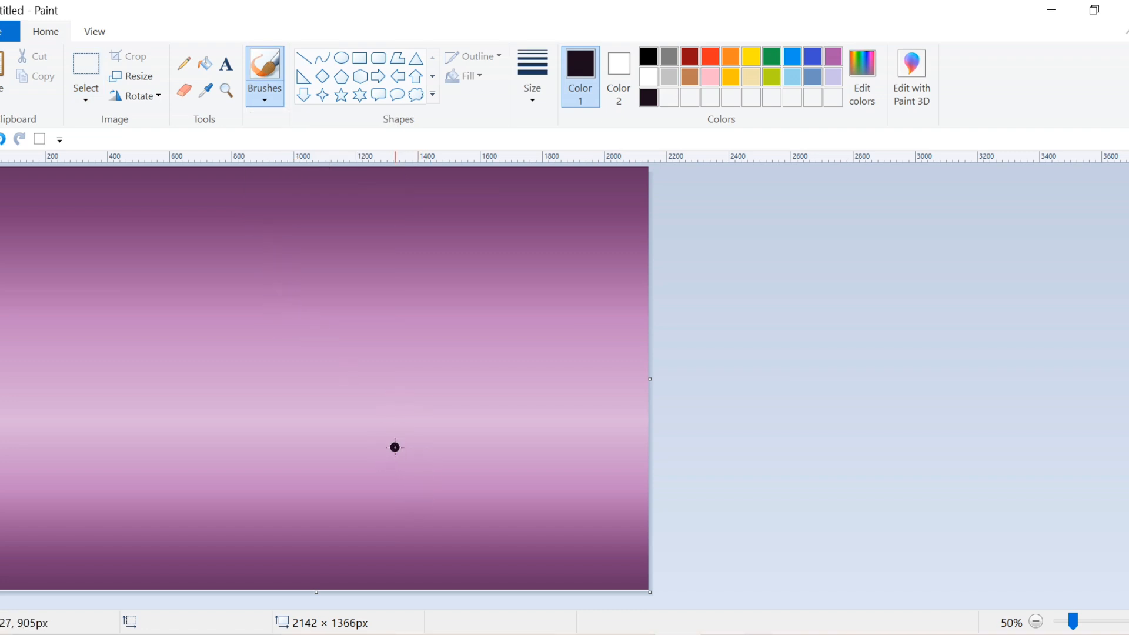
left_click_drag(395, 449, 658, 444)
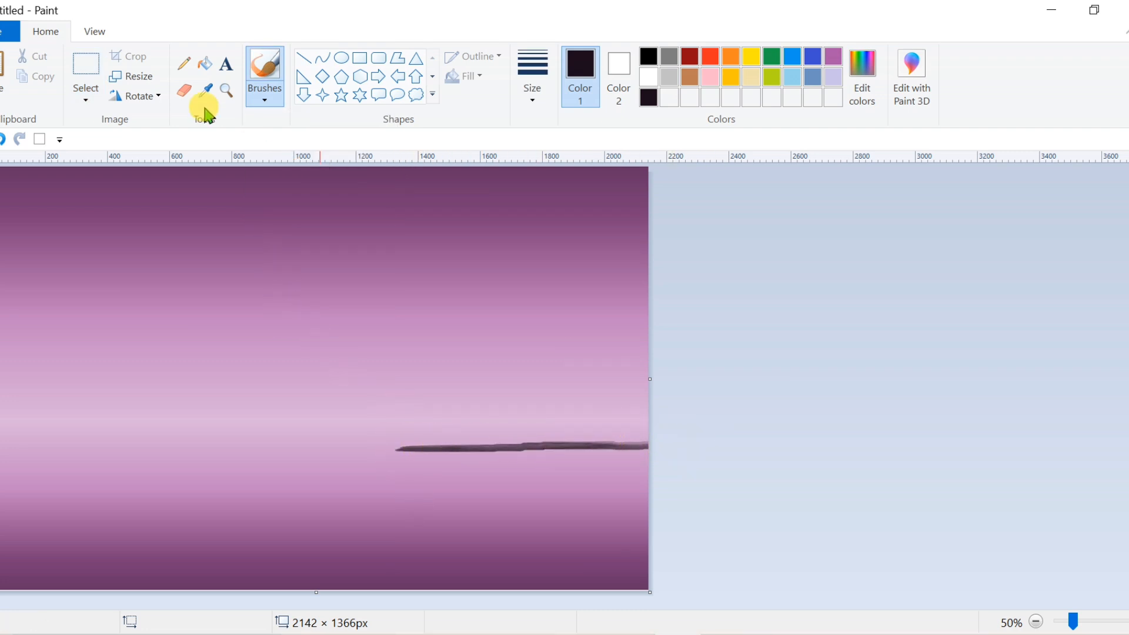
left_click(265, 94)
left_click(268, 166)
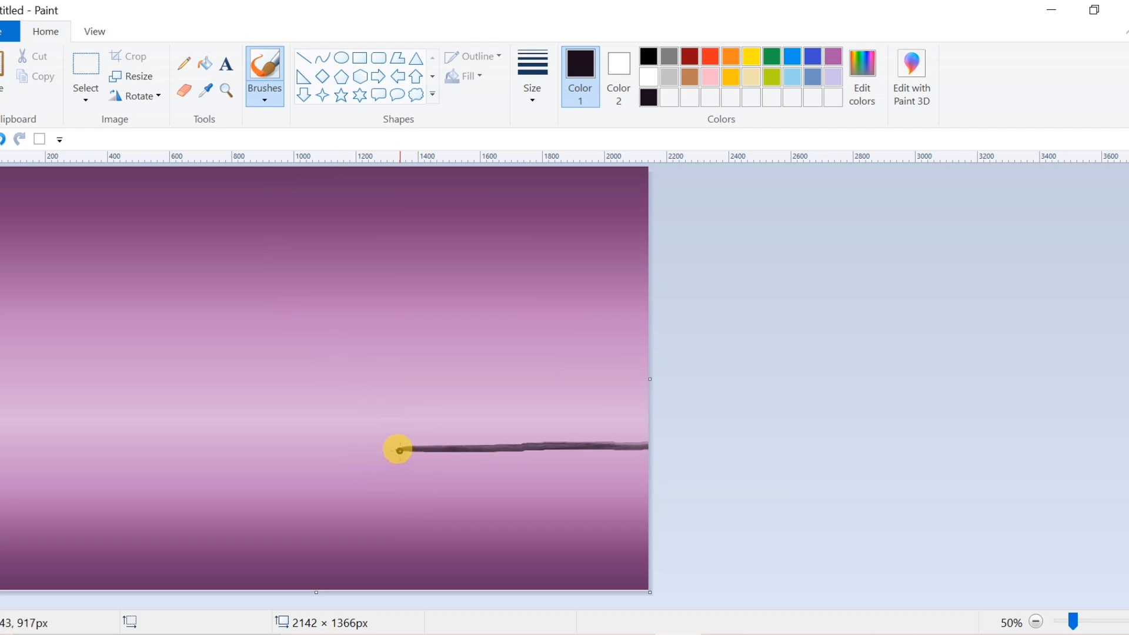
mouse_move(400, 453)
left_mouse_down()
mouse_move(426, 496)
mouse_move(529, 589)
left_mouse_up()
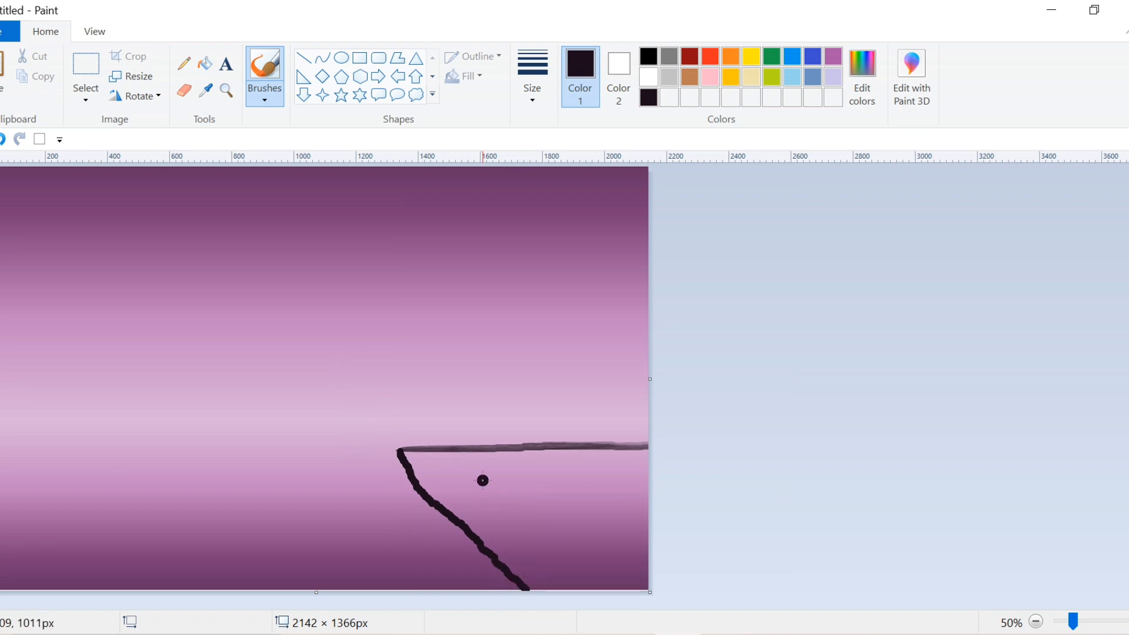
Paint the cliff solid dark purple and extend its pointed tip farther left
left_click(410, 454)
left_click_drag(406, 456, 661, 469)
mouse_move(403, 454)
left_mouse_down()
mouse_move(638, 449)
mouse_move(648, 460)
mouse_move(638, 467)
left_mouse_up()
left_click(423, 468)
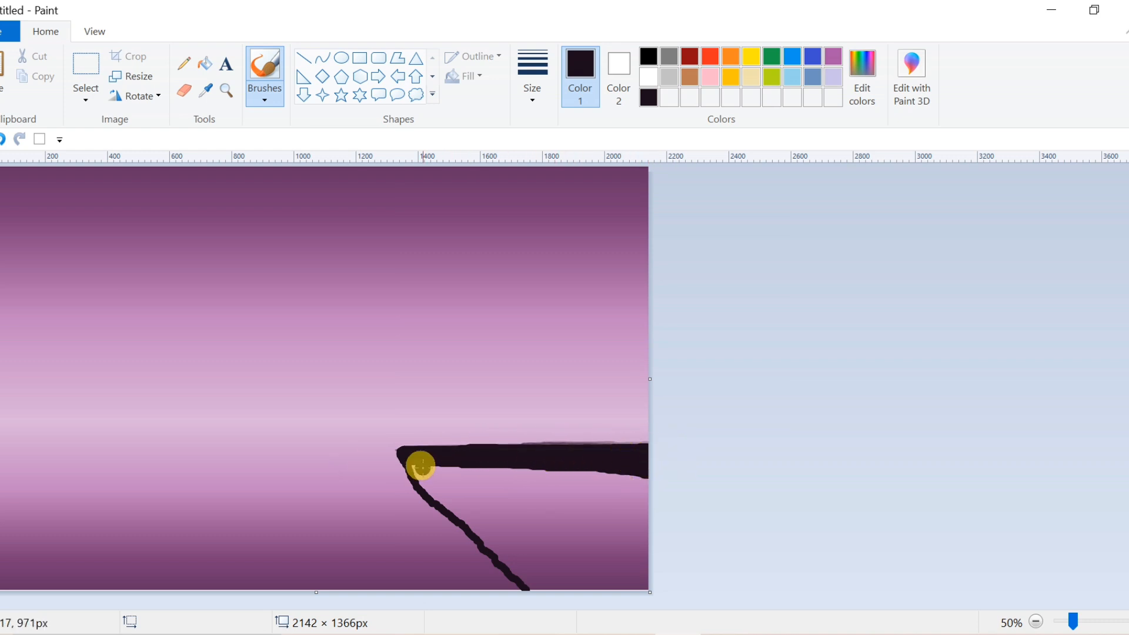
mouse_move(418, 465)
left_mouse_down()
mouse_move(528, 586)
mouse_move(439, 465)
mouse_move(618, 486)
mouse_move(605, 469)
mouse_move(470, 467)
mouse_move(489, 469)
mouse_move(434, 486)
mouse_move(614, 540)
mouse_move(658, 546)
mouse_move(449, 475)
mouse_move(635, 535)
mouse_move(512, 477)
mouse_move(640, 516)
mouse_move(598, 498)
mouse_move(545, 497)
mouse_move(662, 502)
mouse_move(610, 538)
mouse_move(614, 559)
mouse_move(632, 553)
mouse_move(547, 585)
mouse_move(612, 571)
mouse_move(661, 577)
mouse_move(607, 579)
mouse_move(462, 501)
mouse_move(503, 516)
mouse_move(488, 526)
mouse_move(540, 566)
mouse_move(535, 574)
mouse_move(493, 547)
mouse_move(541, 589)
mouse_move(521, 533)
mouse_move(555, 557)
left_mouse_up()
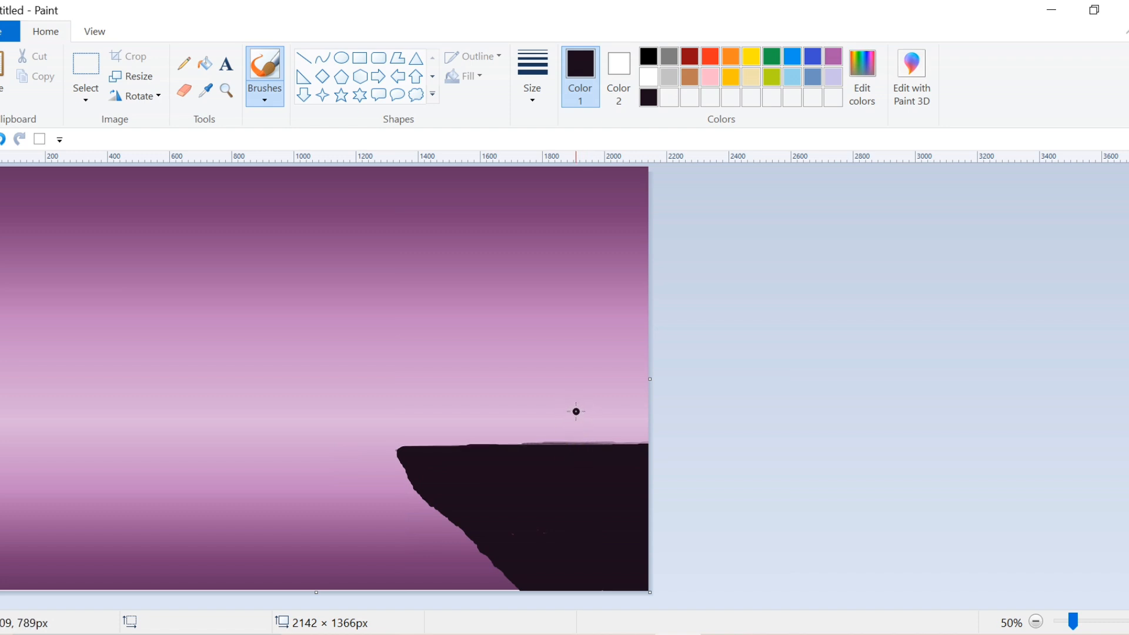
mouse_move(361, 447)
left_mouse_down()
mouse_move(405, 446)
mouse_move(357, 447)
mouse_move(429, 502)
mouse_move(408, 462)
mouse_move(370, 450)
mouse_move(396, 453)
mouse_move(370, 456)
mouse_move(409, 470)
left_mouse_up()
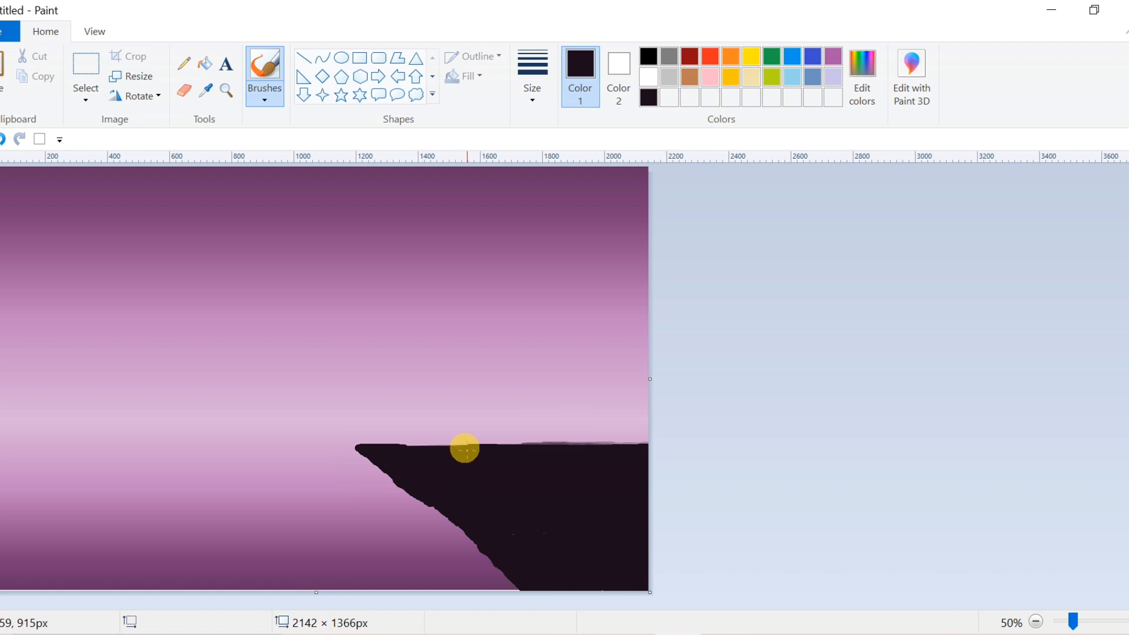
Draw a large white moon with the Oval shape, solid outline and solid fill, and place it in the sky above the cliff tip
left_click(342, 58)
left_click(650, 77)
left_click(469, 62)
left_click(483, 101)
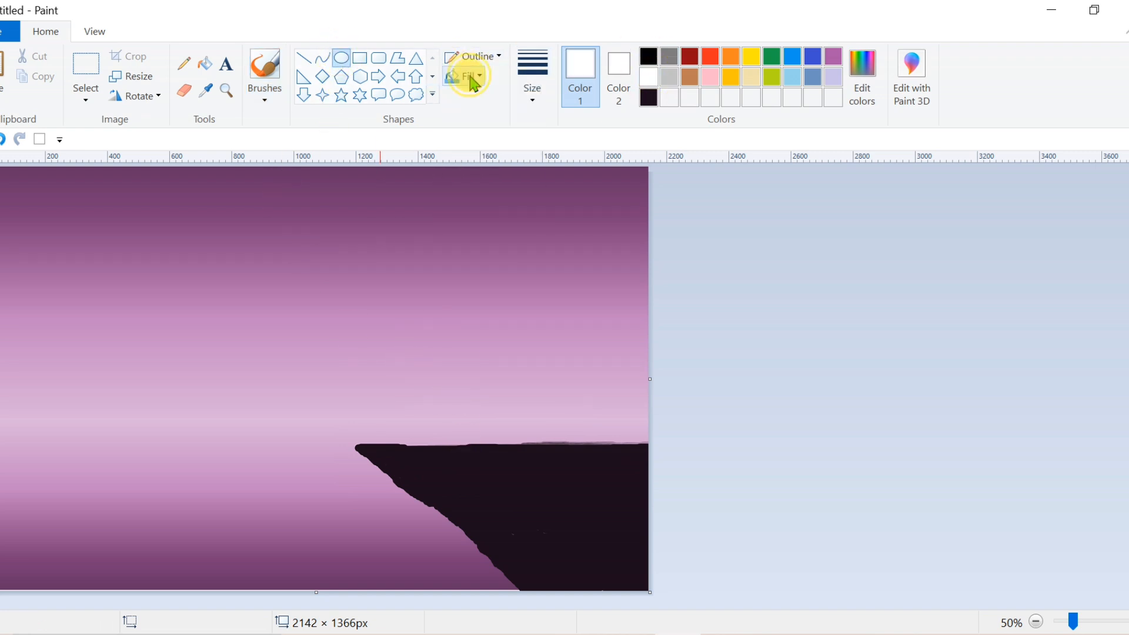
left_click(469, 77)
left_click(494, 121)
left_click_drag(275, 235, 466, 403)
left_click_drag(394, 336, 367, 306)
left_click(925, 360)
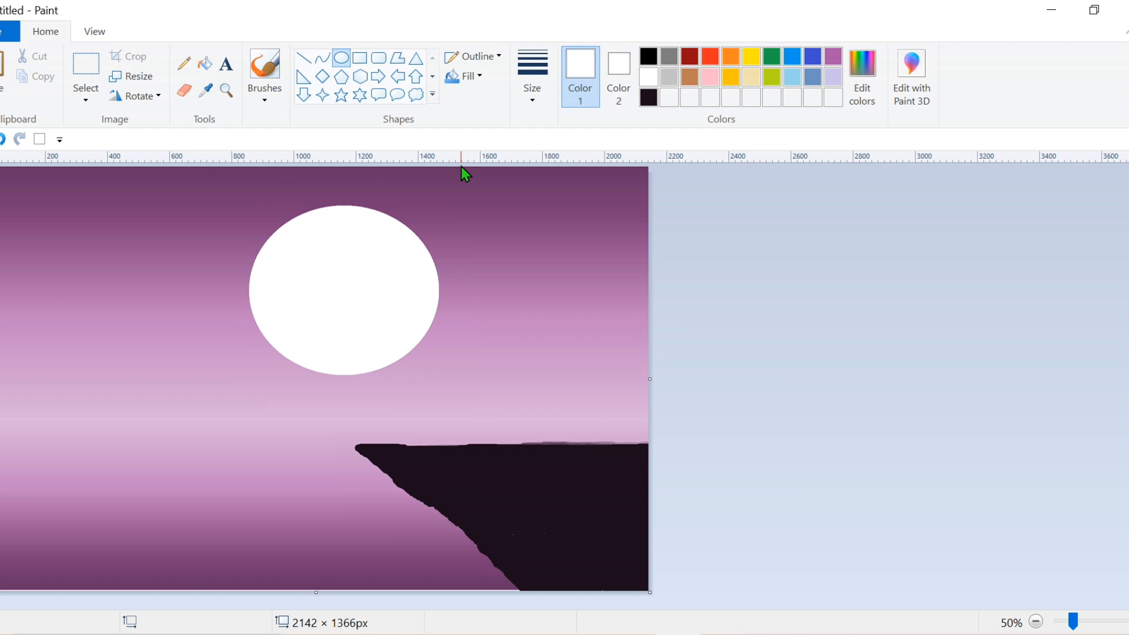
Brush a black, slightly curved tree trunk with a widened base on top of the cliff
left_click(263, 97)
left_click(262, 159)
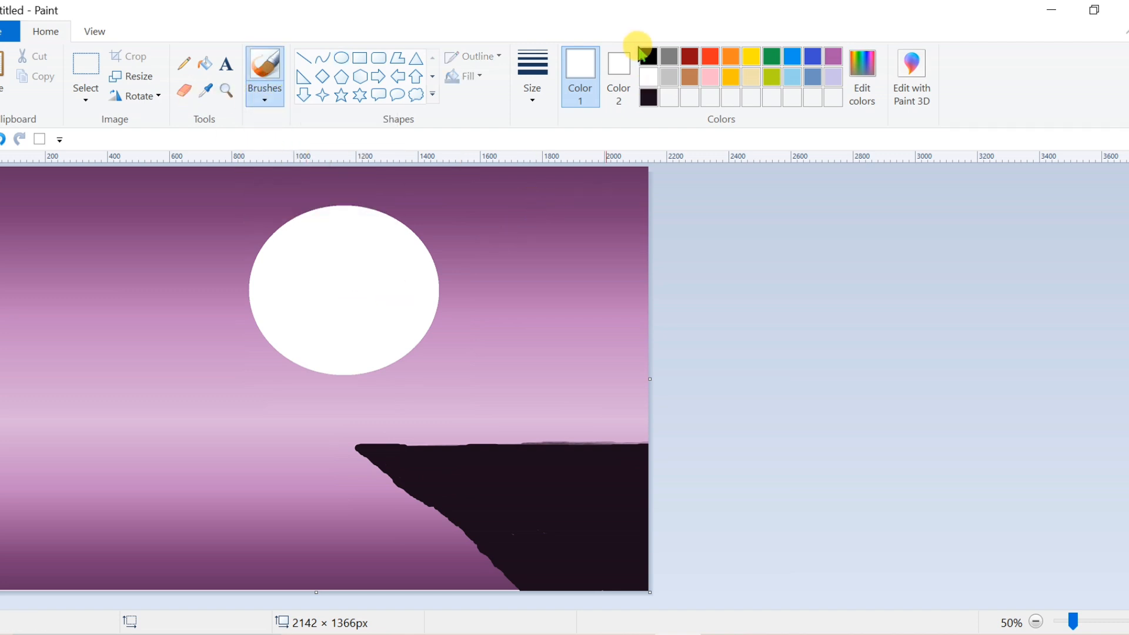
left_click(647, 56)
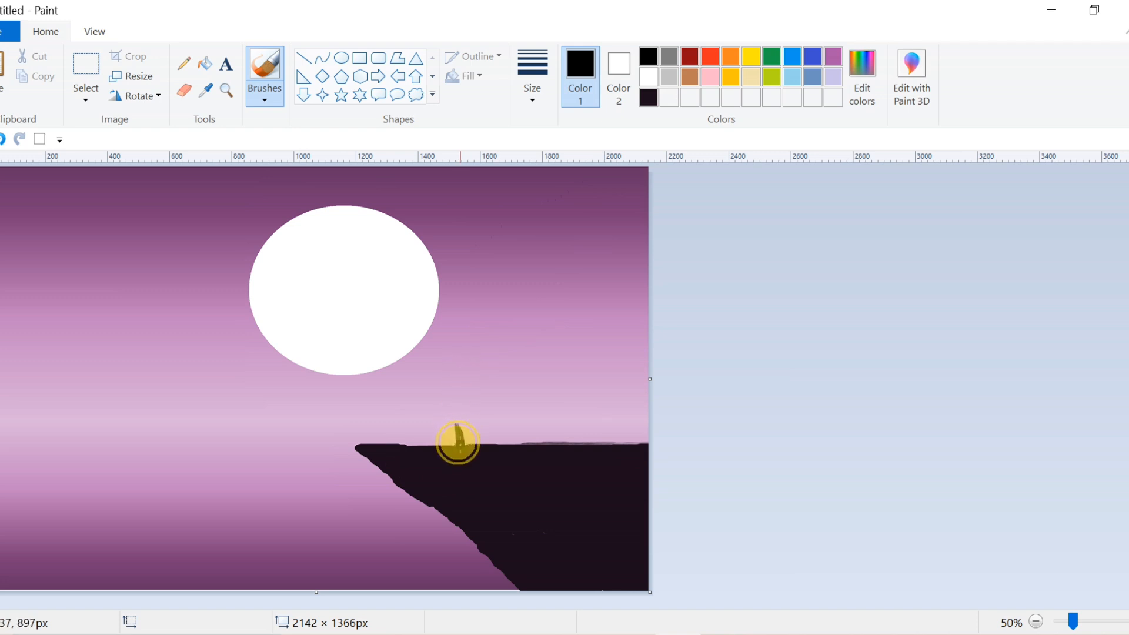
mouse_move(457, 442)
left_mouse_down()
mouse_move(458, 421)
mouse_move(461, 446)
mouse_move(471, 421)
mouse_move(449, 383)
mouse_move(464, 413)
left_mouse_up()
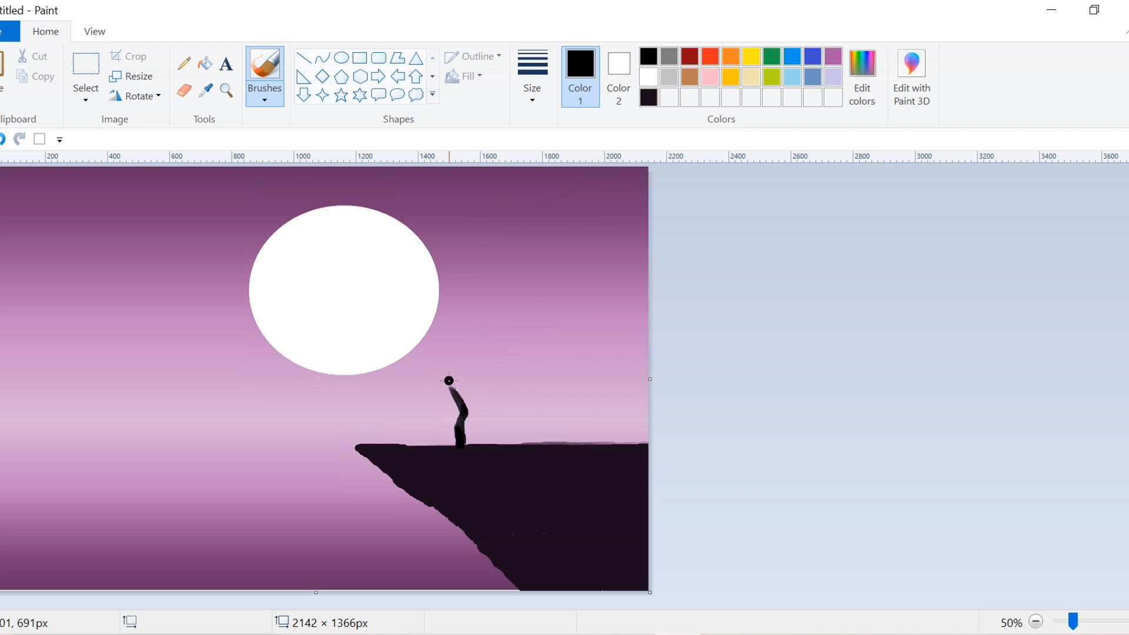
left_click_drag(437, 363, 451, 393)
mouse_move(484, 490)
left_mouse_down()
mouse_move(461, 410)
mouse_move(474, 447)
left_mouse_up()
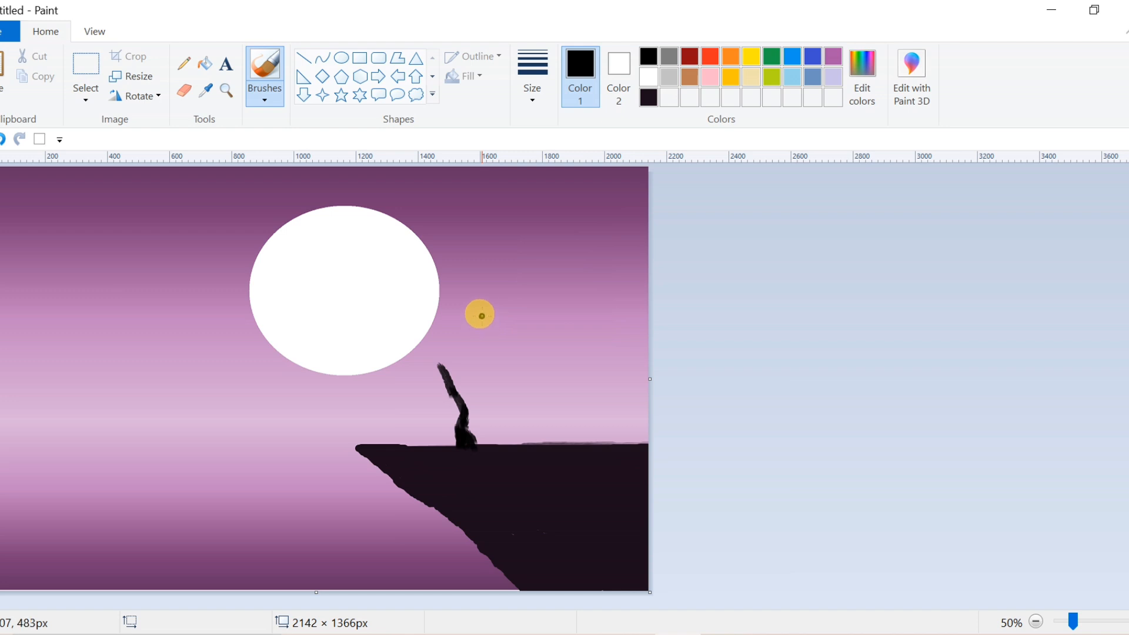
left_click_drag(493, 310, 456, 389)
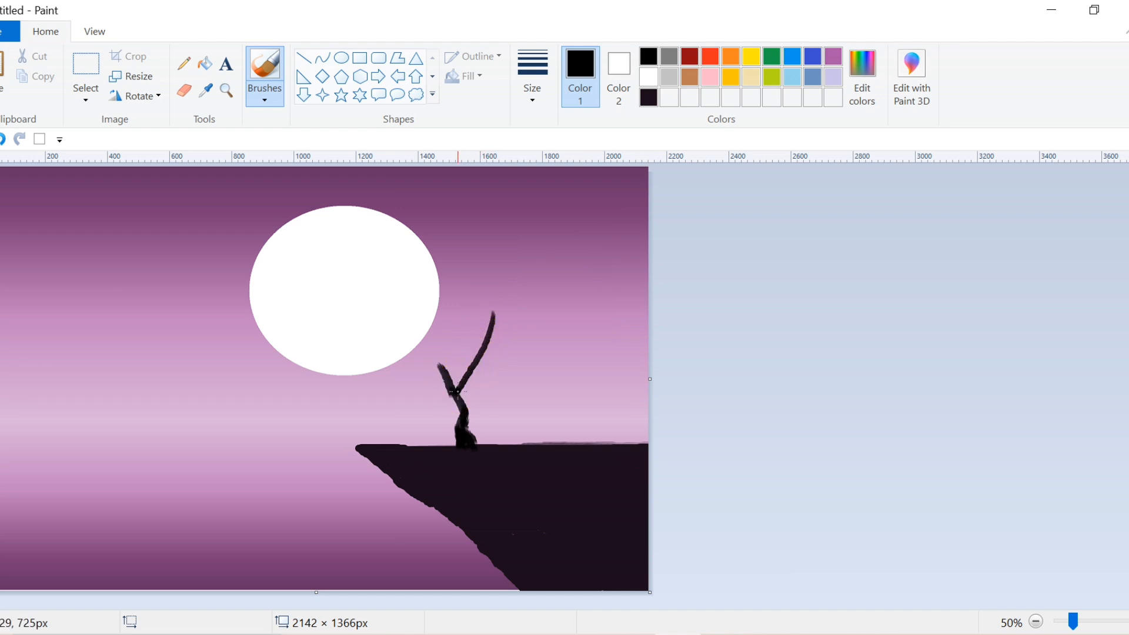
left_click(399, 349)
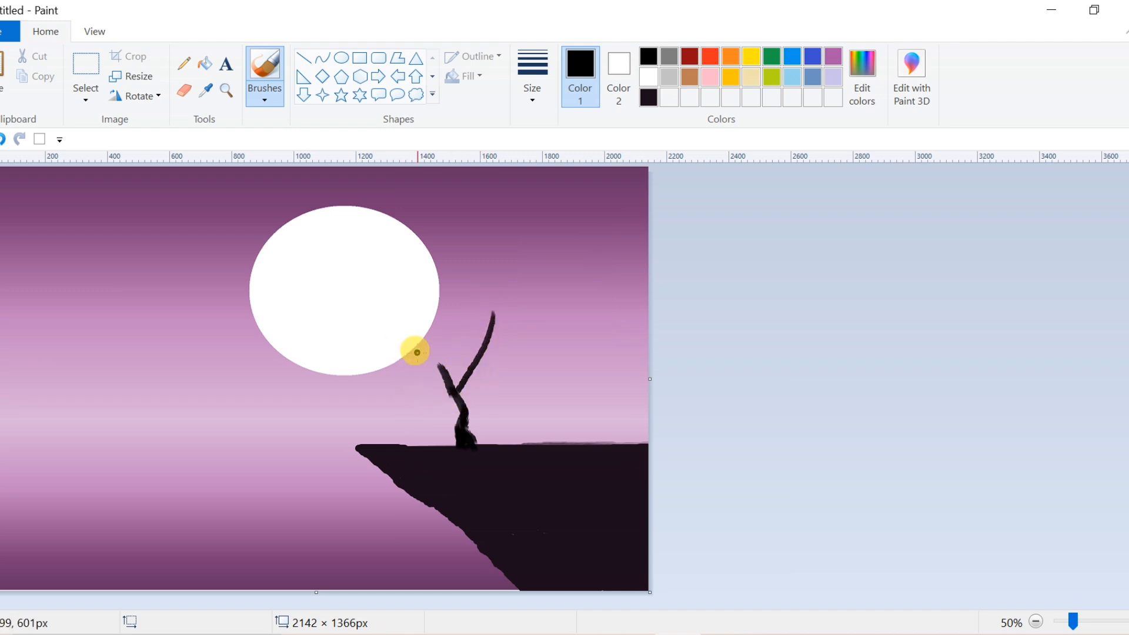
left_click_drag(417, 353, 441, 370)
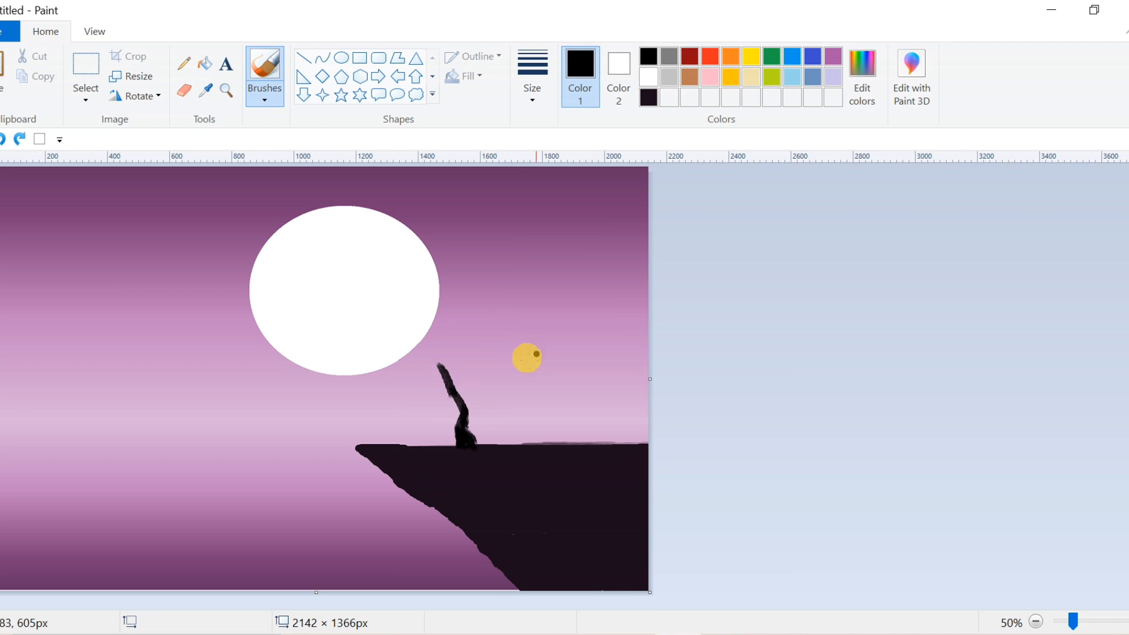
left_click_drag(421, 343, 437, 363)
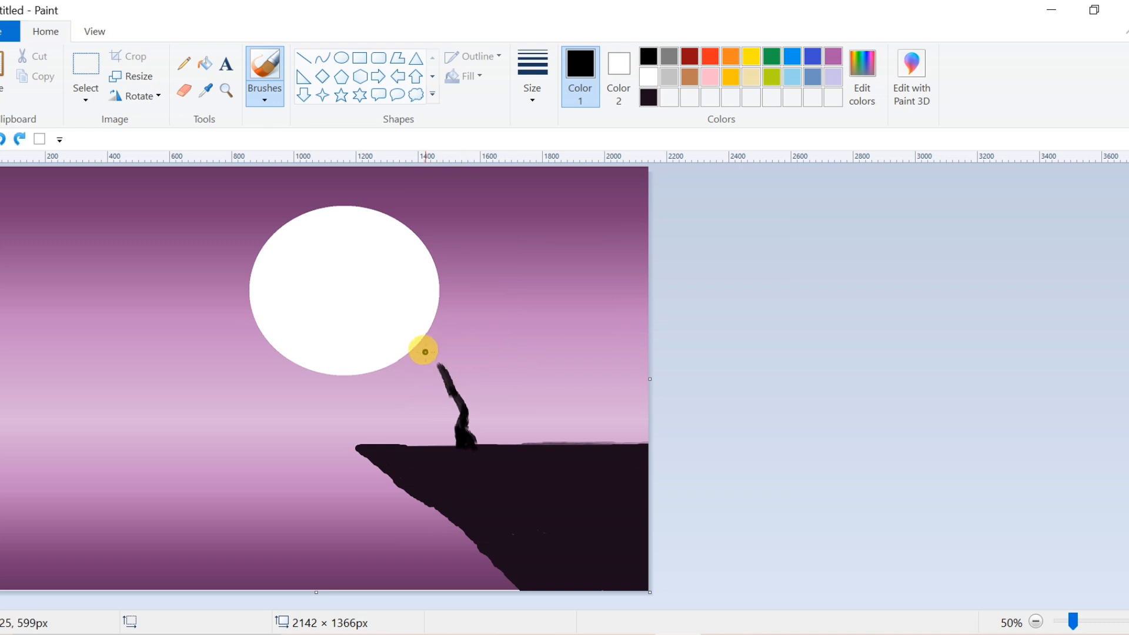
Paint a black left limb from the trunk to the moon's edge and a longer right limb rising into the sky
left_click_drag(422, 349, 436, 362)
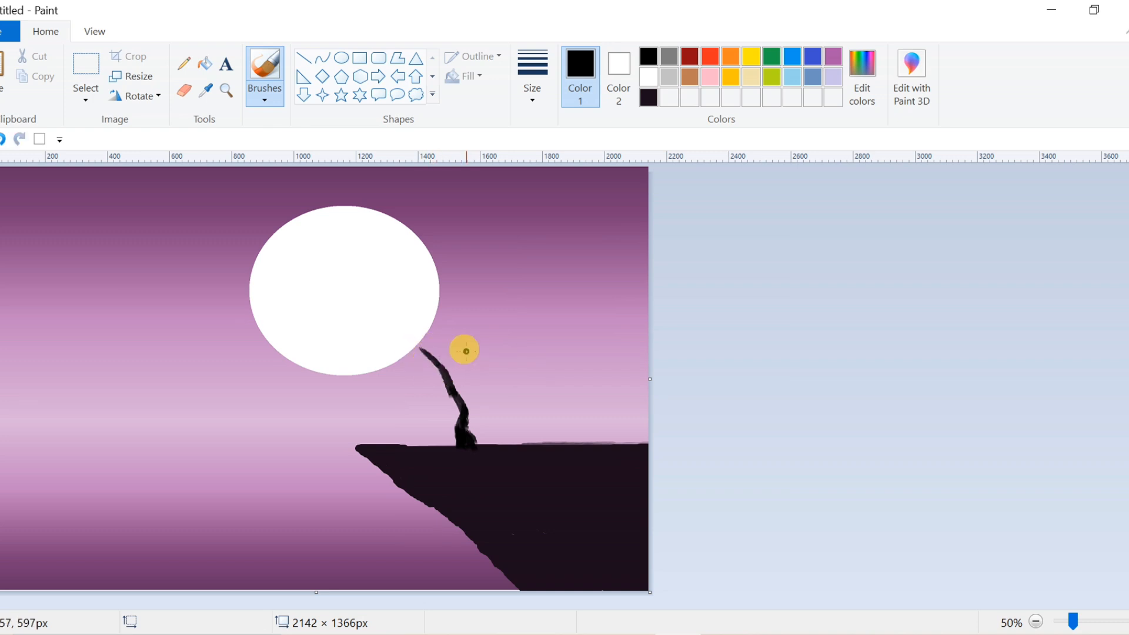
left_click_drag(449, 378, 479, 315)
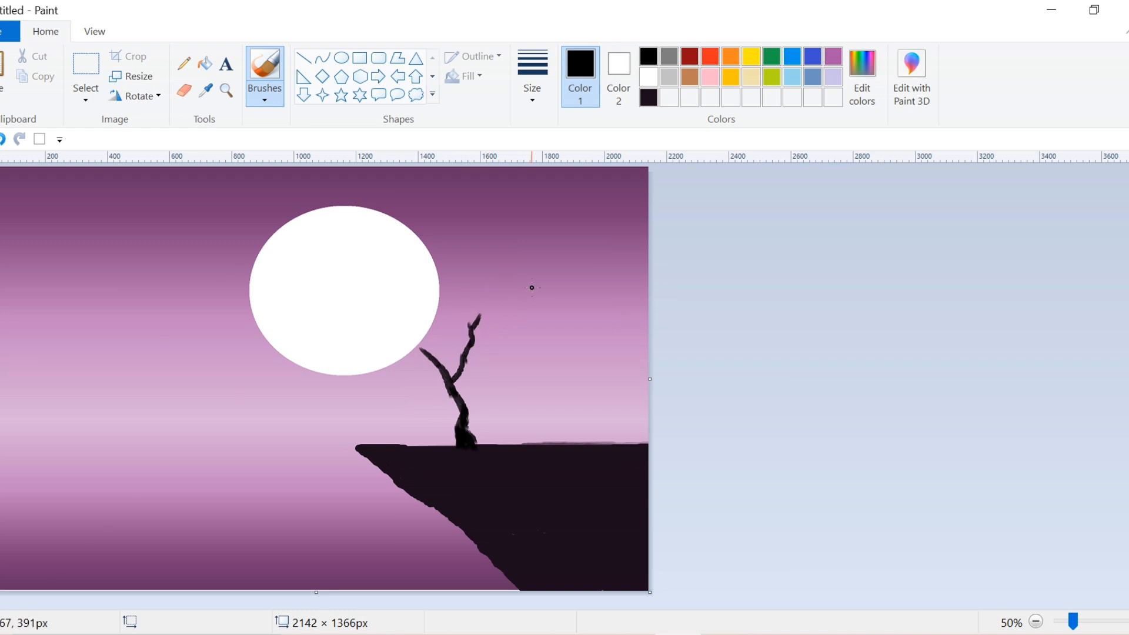
left_click_drag(516, 280, 475, 315)
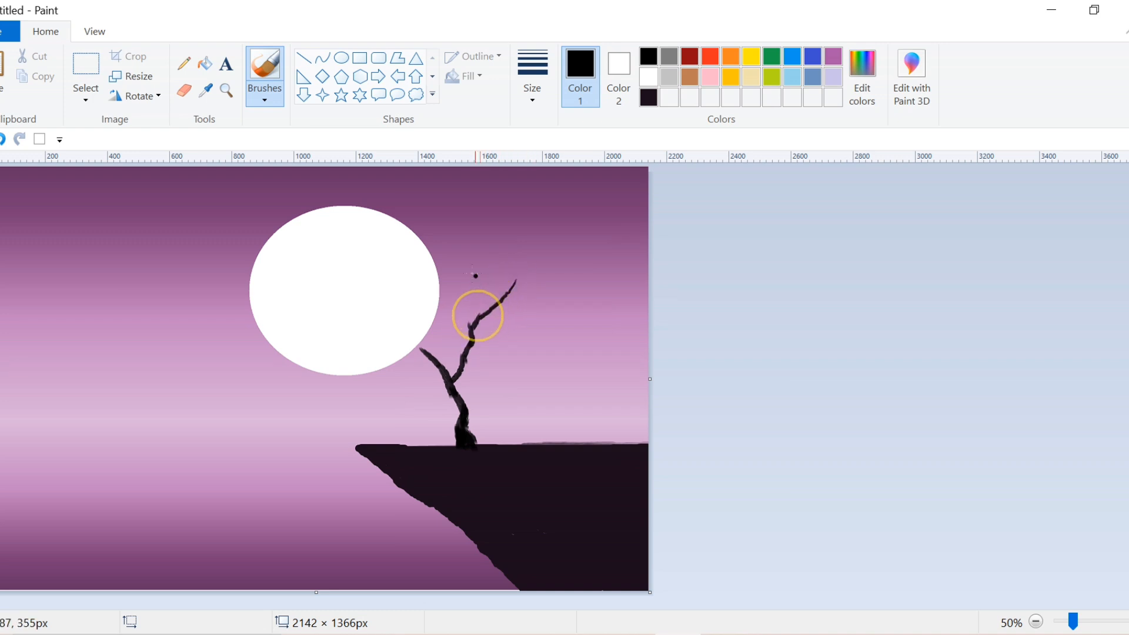
Paint black forked twigs along the upper part of the tree's right limb and a branching side limb below them
mouse_move(481, 262)
left_mouse_down()
mouse_move(484, 311)
mouse_move(503, 259)
mouse_move(483, 291)
mouse_move(456, 263)
mouse_move(480, 293)
mouse_move(469, 255)
mouse_move(480, 270)
mouse_move(492, 253)
mouse_move(485, 270)
mouse_move(508, 277)
mouse_move(498, 296)
mouse_move(534, 278)
mouse_move(512, 296)
mouse_move(529, 324)
mouse_move(461, 355)
left_mouse_up()
mouse_move(538, 348)
left_mouse_down()
mouse_move(498, 347)
mouse_move(496, 331)
mouse_move(512, 320)
mouse_move(502, 337)
mouse_move(554, 325)
mouse_move(517, 337)
left_mouse_up()
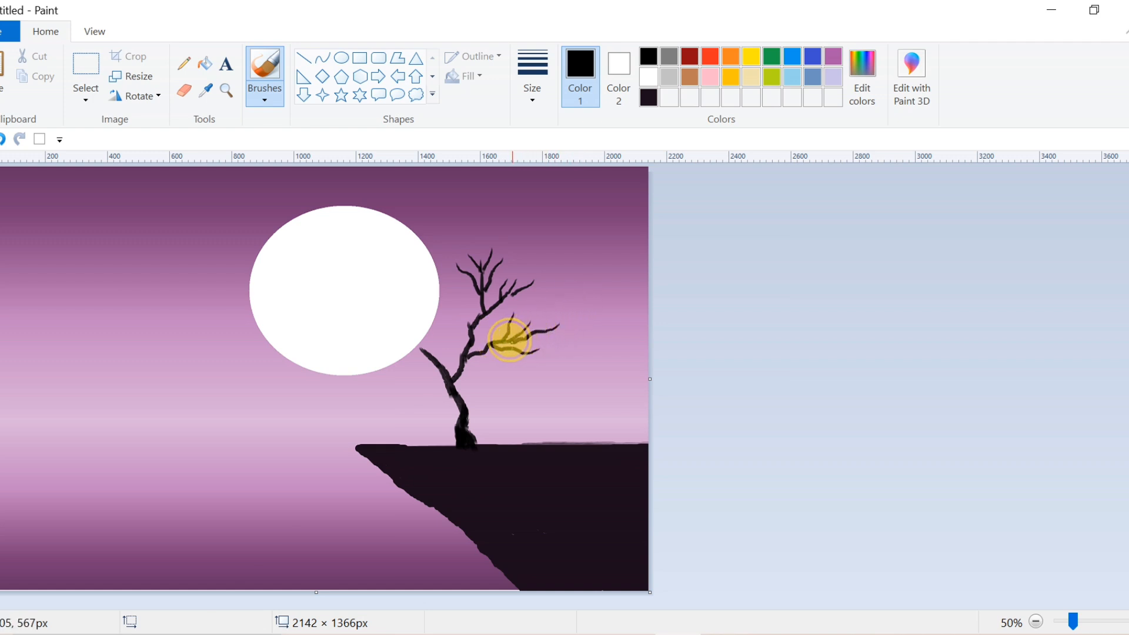
Extend the tree's left limb over the moon and paint black upward-forking branches from it
left_click_drag(378, 312, 417, 346)
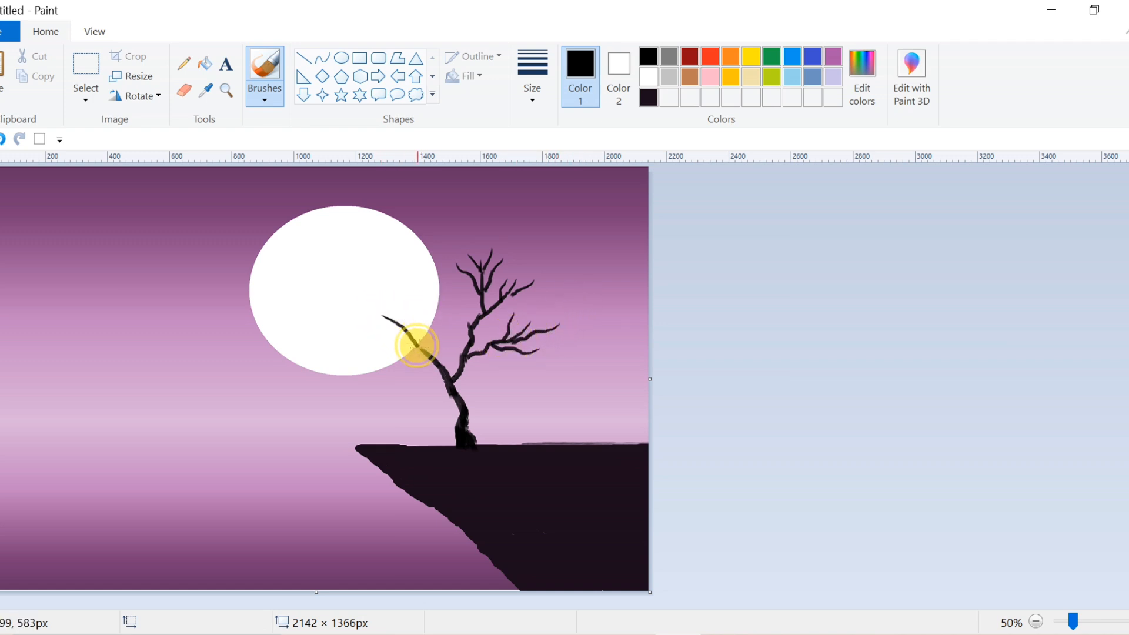
left_click_drag(411, 277, 418, 344)
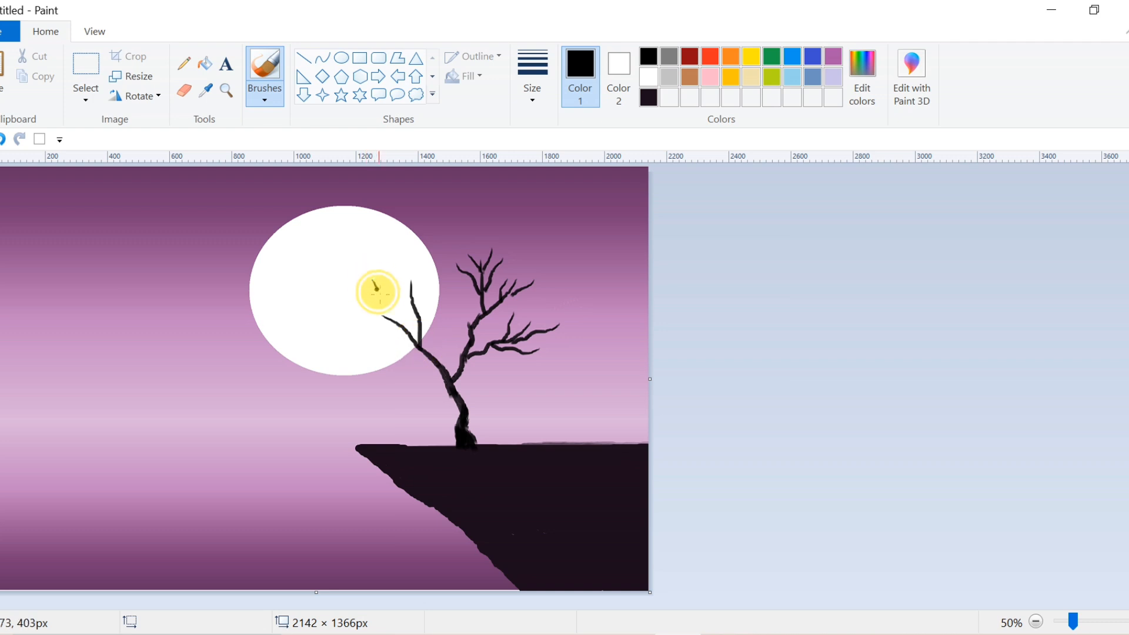
left_click_drag(380, 293, 417, 316)
mouse_move(441, 278)
left_mouse_down()
mouse_move(420, 324)
mouse_move(426, 259)
mouse_move(416, 310)
left_mouse_up()
left_click_drag(389, 262, 416, 313)
Paint black outward-reaching side branches on the left limb, with small forks across and below the moon's lower edge
mouse_move(361, 339)
left_mouse_down()
mouse_move(373, 330)
mouse_move(405, 339)
left_mouse_up()
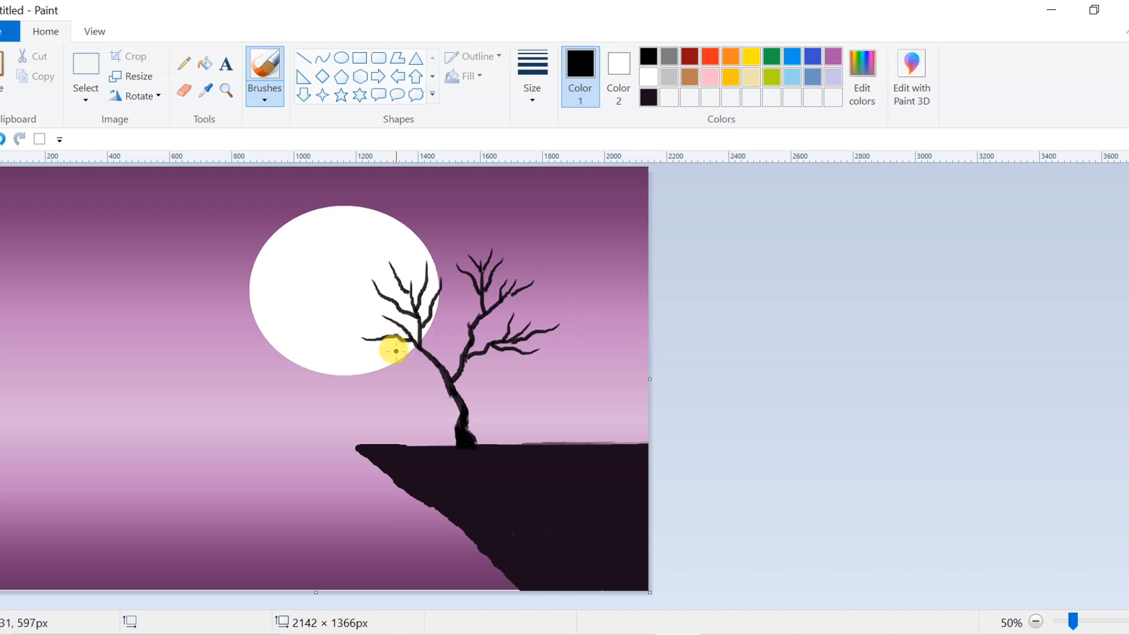
left_click_drag(367, 372, 389, 374)
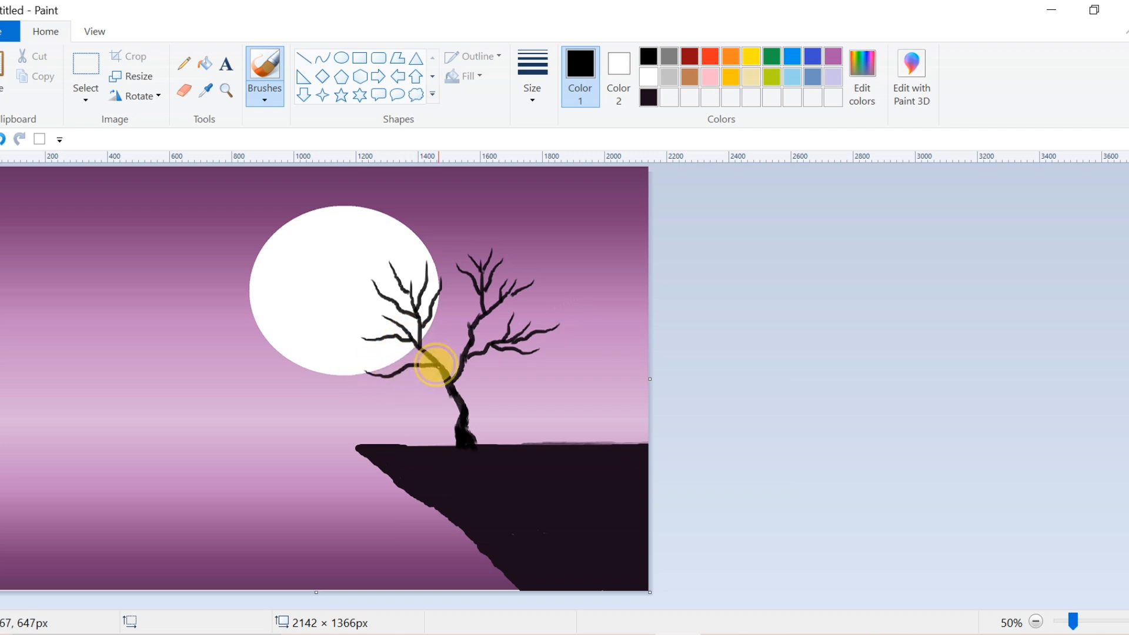
left_click_drag(435, 365, 365, 401)
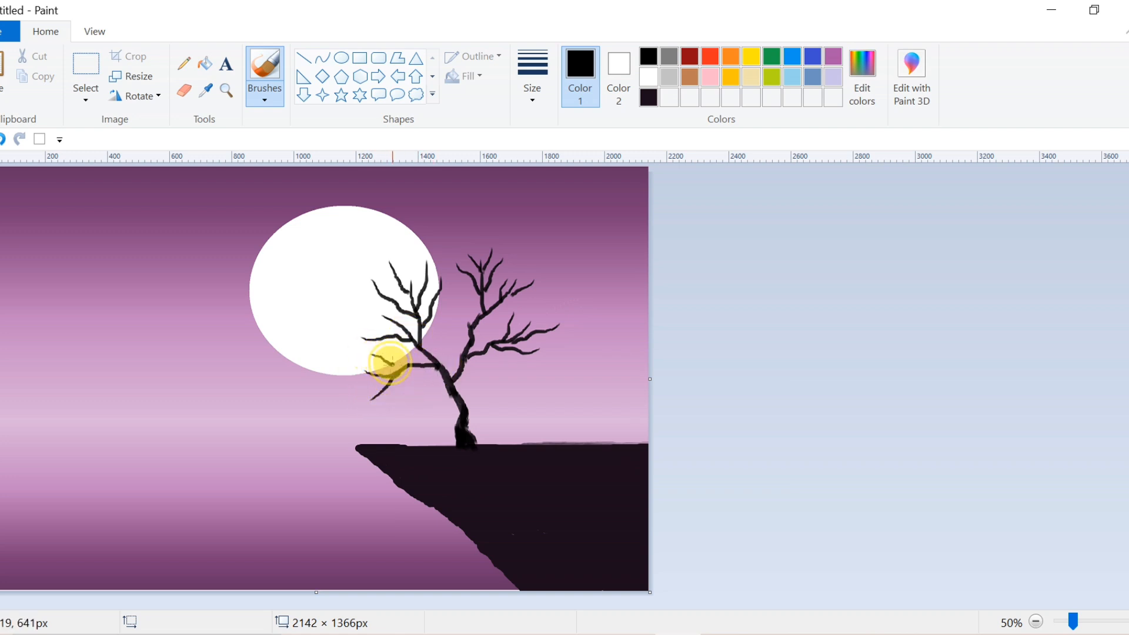
left_click_drag(390, 363, 400, 366)
left_click_drag(356, 311, 395, 321)
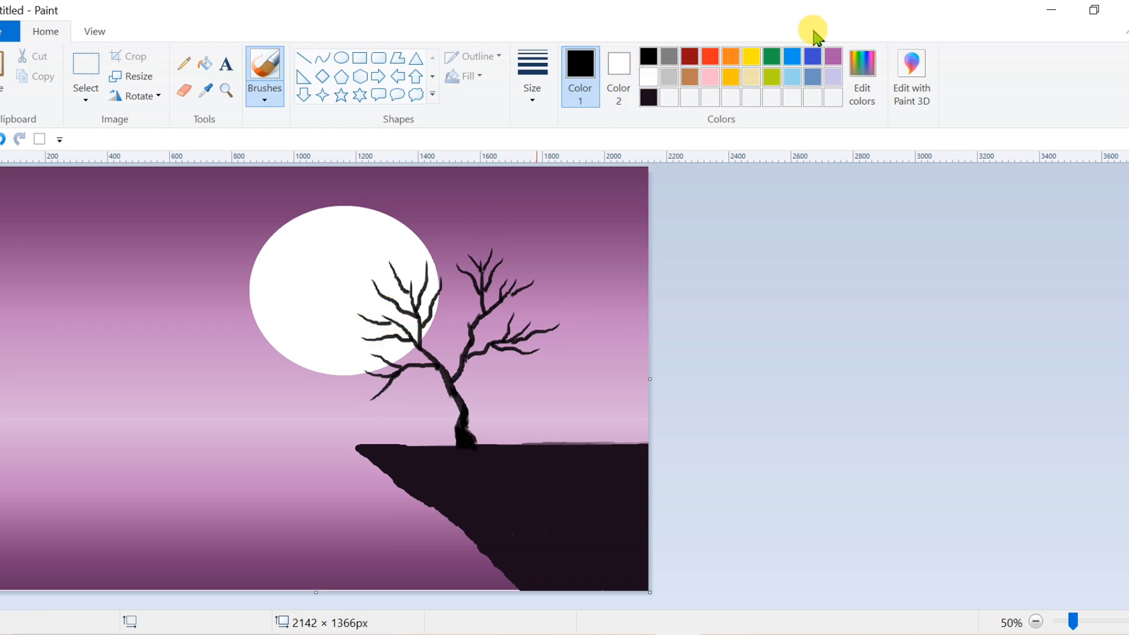
Spray light purple foliage with the Airbrush around the upper left branch tips in front of the moon
left_click(834, 58)
left_click(265, 99)
left_click(379, 134)
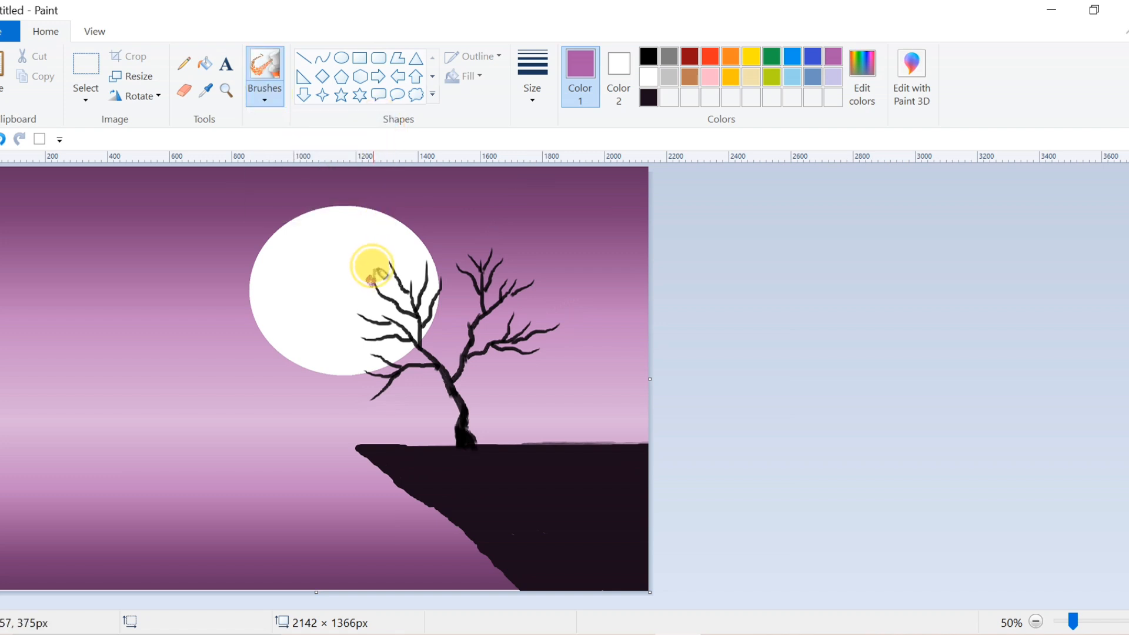
left_click(371, 279)
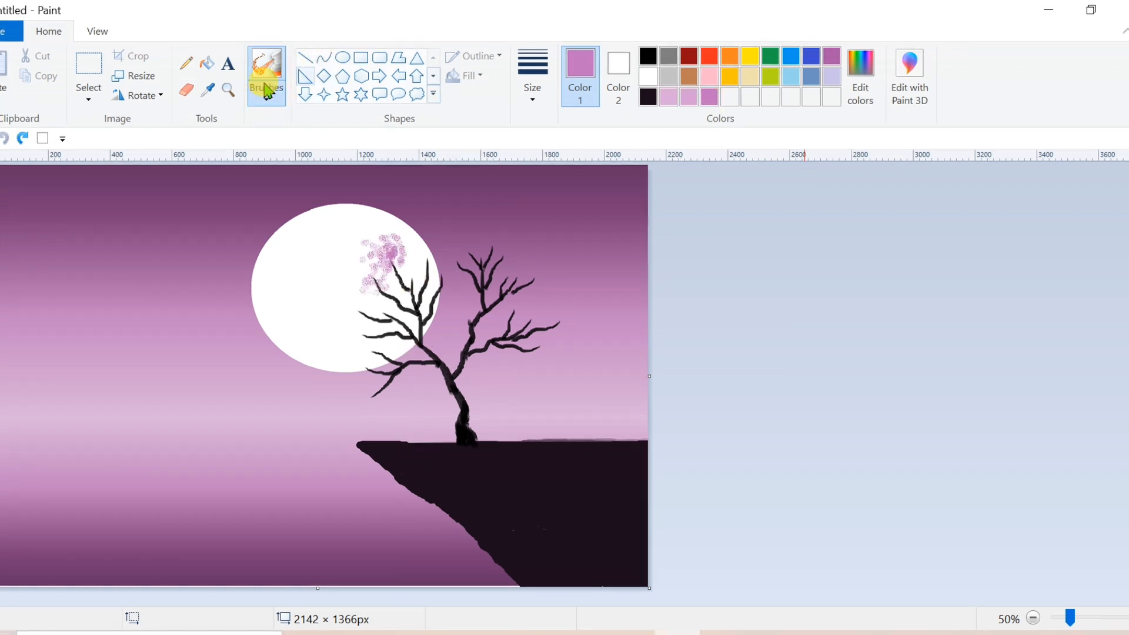
Spray a rounded black canopy with the Airbrush over all the tree's branches, overlapping the moon's right side
left_click(265, 94)
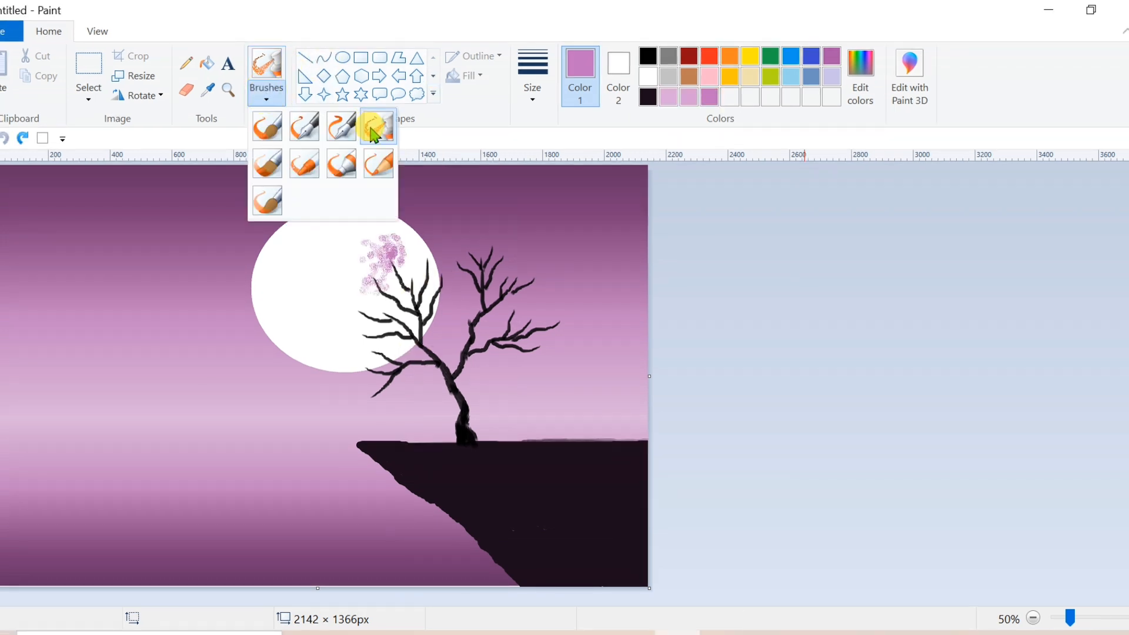
left_click(373, 124)
left_click(654, 56)
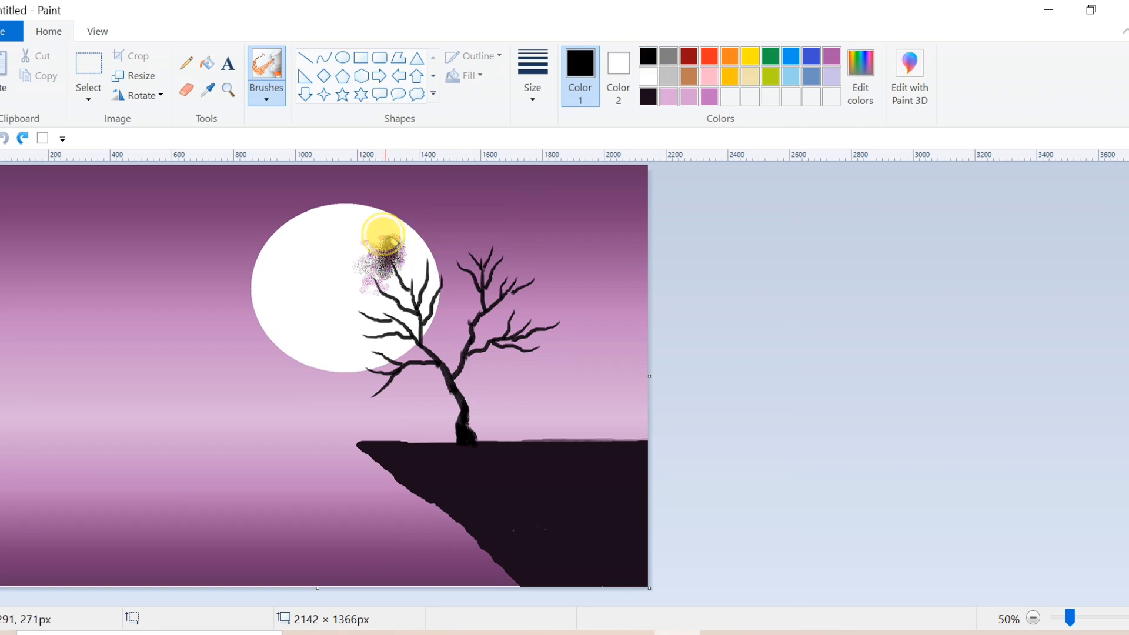
mouse_move(383, 233)
left_mouse_down()
mouse_move(422, 255)
mouse_move(431, 241)
mouse_move(412, 233)
mouse_move(419, 224)
mouse_move(406, 229)
mouse_move(397, 249)
mouse_move(420, 255)
mouse_move(366, 269)
mouse_move(366, 241)
mouse_move(355, 287)
mouse_move(399, 274)
mouse_move(361, 301)
mouse_move(351, 267)
mouse_move(347, 276)
mouse_move(343, 308)
mouse_move(359, 310)
mouse_move(351, 349)
mouse_move(372, 342)
mouse_move(374, 353)
mouse_move(346, 324)
mouse_move(338, 330)
mouse_move(355, 294)
mouse_move(387, 302)
mouse_move(357, 287)
mouse_move(358, 320)
mouse_move(375, 318)
mouse_move(348, 353)
mouse_move(376, 337)
mouse_move(364, 369)
mouse_move(382, 372)
mouse_move(362, 380)
mouse_move(342, 350)
mouse_move(341, 373)
mouse_move(357, 387)
mouse_move(390, 370)
mouse_move(362, 392)
mouse_move(390, 370)
mouse_move(388, 332)
mouse_move(396, 361)
mouse_move(385, 267)
mouse_move(476, 226)
mouse_move(414, 202)
mouse_move(449, 199)
mouse_move(483, 242)
mouse_move(489, 224)
mouse_move(434, 263)
mouse_move(448, 261)
mouse_move(447, 237)
mouse_move(396, 236)
mouse_move(421, 237)
mouse_move(406, 276)
mouse_move(453, 255)
mouse_move(517, 252)
mouse_move(502, 222)
mouse_move(521, 222)
mouse_move(527, 254)
mouse_move(540, 244)
mouse_move(545, 290)
mouse_move(554, 252)
mouse_move(524, 286)
mouse_move(536, 338)
mouse_move(546, 332)
mouse_move(532, 347)
mouse_move(562, 328)
mouse_move(512, 320)
mouse_move(502, 273)
mouse_move(404, 285)
mouse_move(398, 360)
mouse_move(423, 320)
mouse_move(404, 302)
mouse_move(467, 280)
mouse_move(514, 321)
mouse_move(537, 260)
mouse_move(570, 300)
mouse_move(512, 335)
mouse_move(462, 263)
mouse_move(429, 320)
mouse_move(478, 320)
mouse_move(420, 341)
mouse_move(408, 378)
mouse_move(393, 379)
mouse_move(350, 335)
mouse_move(378, 301)
mouse_move(471, 270)
mouse_move(386, 328)
mouse_move(370, 235)
mouse_move(517, 214)
mouse_move(504, 206)
mouse_move(575, 297)
mouse_move(570, 267)
mouse_move(570, 353)
mouse_move(514, 358)
mouse_move(421, 307)
mouse_move(486, 232)
mouse_move(464, 238)
mouse_move(456, 217)
mouse_move(424, 221)
mouse_move(457, 270)
mouse_move(492, 270)
mouse_move(472, 293)
mouse_move(512, 287)
mouse_move(524, 312)
mouse_move(558, 306)
mouse_move(534, 355)
mouse_move(502, 341)
mouse_move(481, 217)
mouse_move(492, 240)
mouse_move(371, 339)
mouse_move(357, 278)
mouse_move(338, 377)
left_mouse_up()
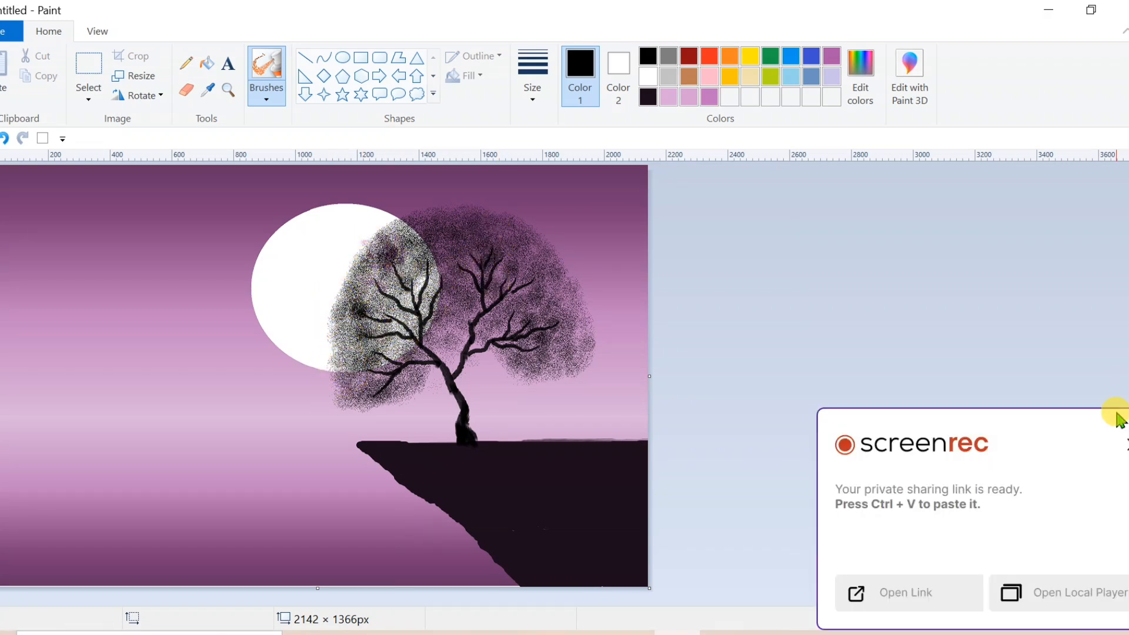
left_click(1125, 445)
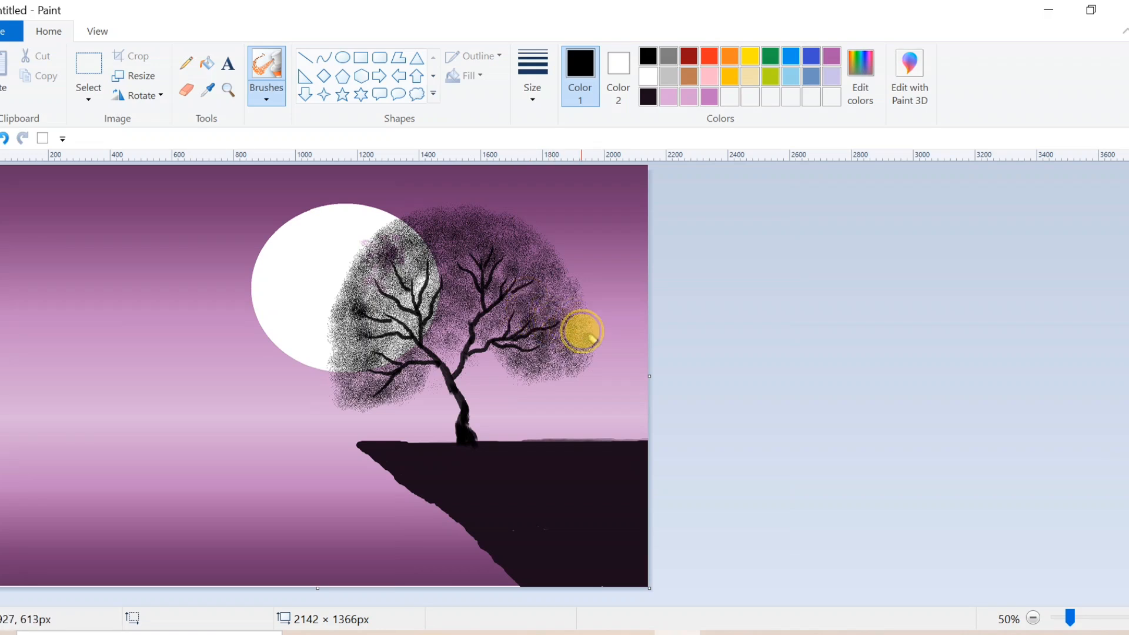
mouse_move(582, 331)
left_mouse_down()
mouse_move(543, 239)
mouse_move(560, 290)
mouse_move(485, 264)
left_mouse_up()
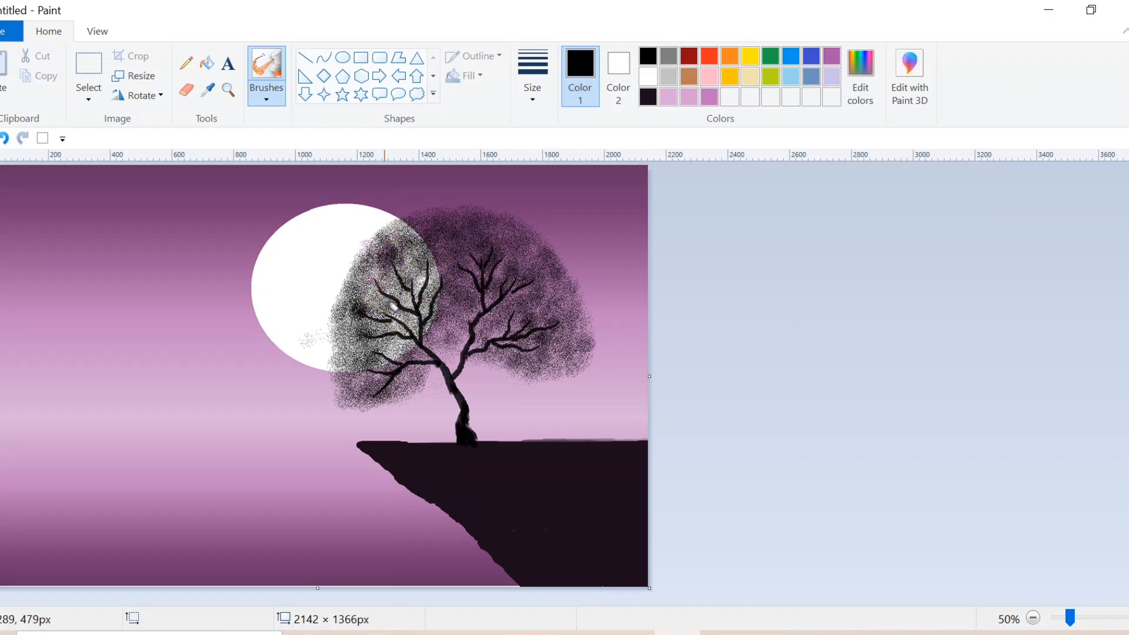
Paint seven small black V-shaped birds with the Oil brush, scattered across the sky to the left of the moon
left_click(264, 90)
left_click(262, 160)
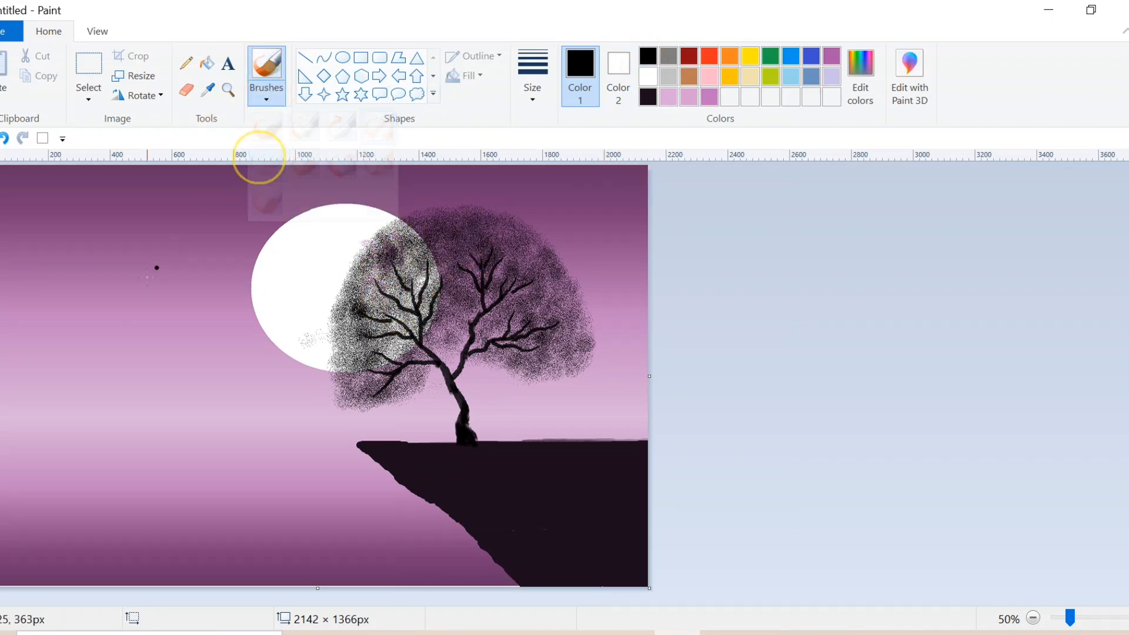
mouse_move(54, 251)
left_mouse_down()
mouse_move(60, 262)
mouse_move(65, 249)
left_mouse_up()
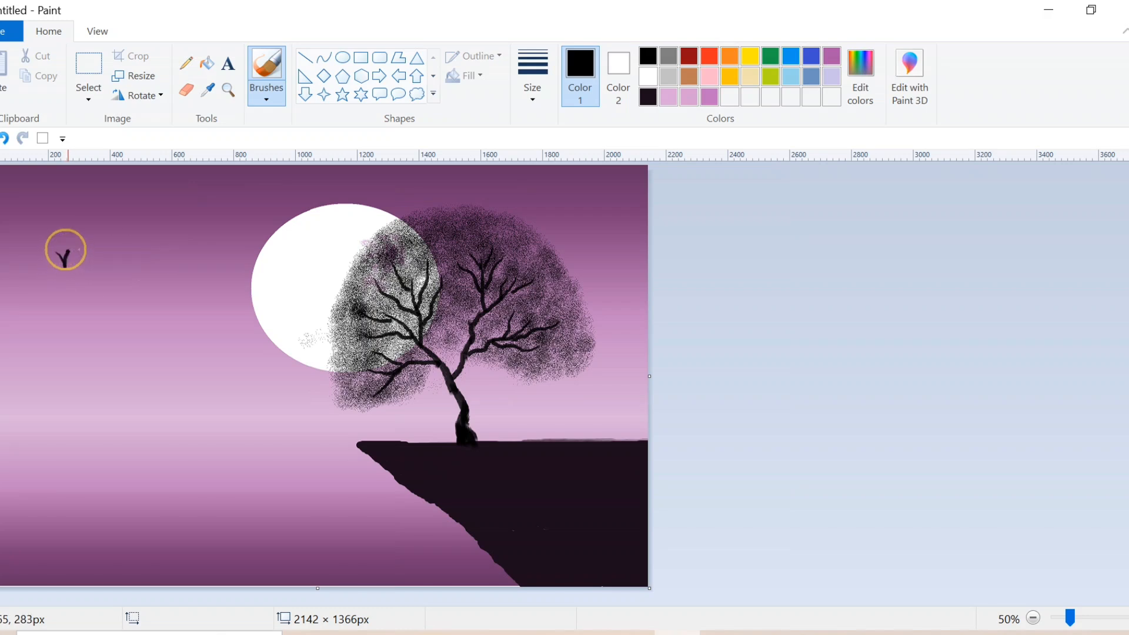
mouse_move(131, 263)
left_mouse_down()
mouse_move(143, 287)
mouse_move(150, 260)
left_mouse_up()
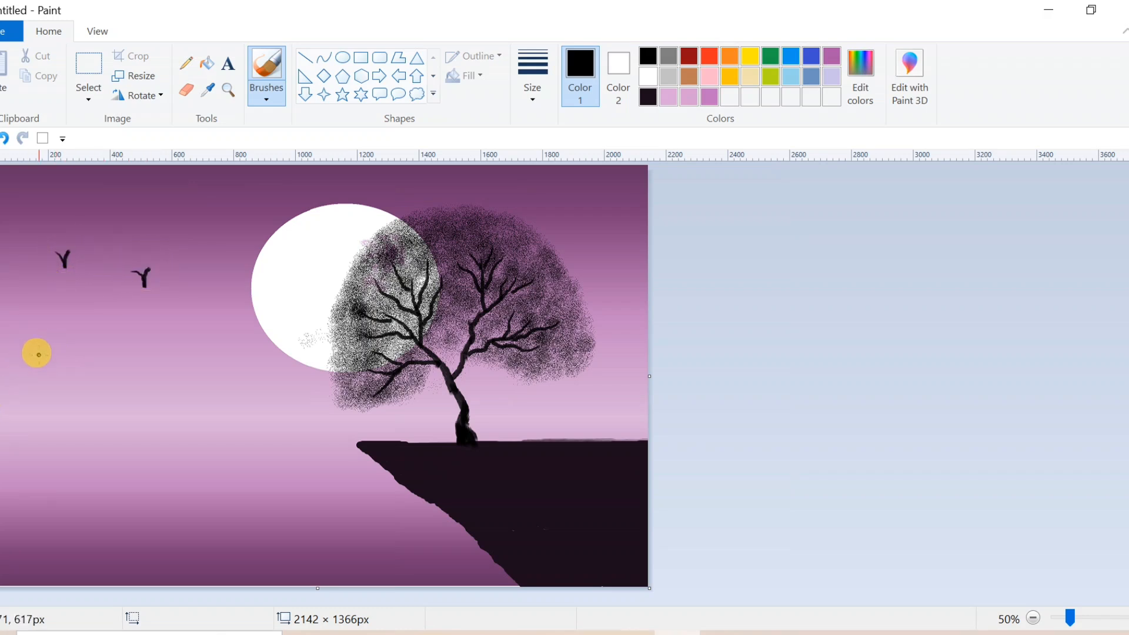
left_click_drag(185, 348, 204, 341)
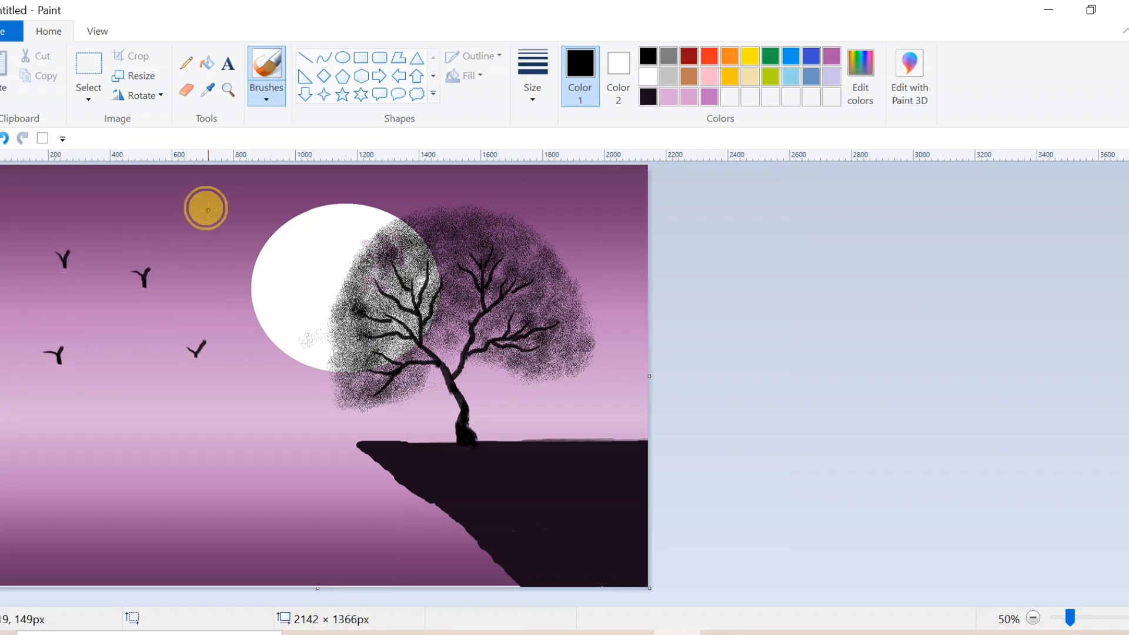
left_click_drag(210, 211, 228, 208)
mouse_move(51, 197)
left_mouse_down()
mouse_move(81, 187)
mouse_move(143, 198)
left_mouse_up()
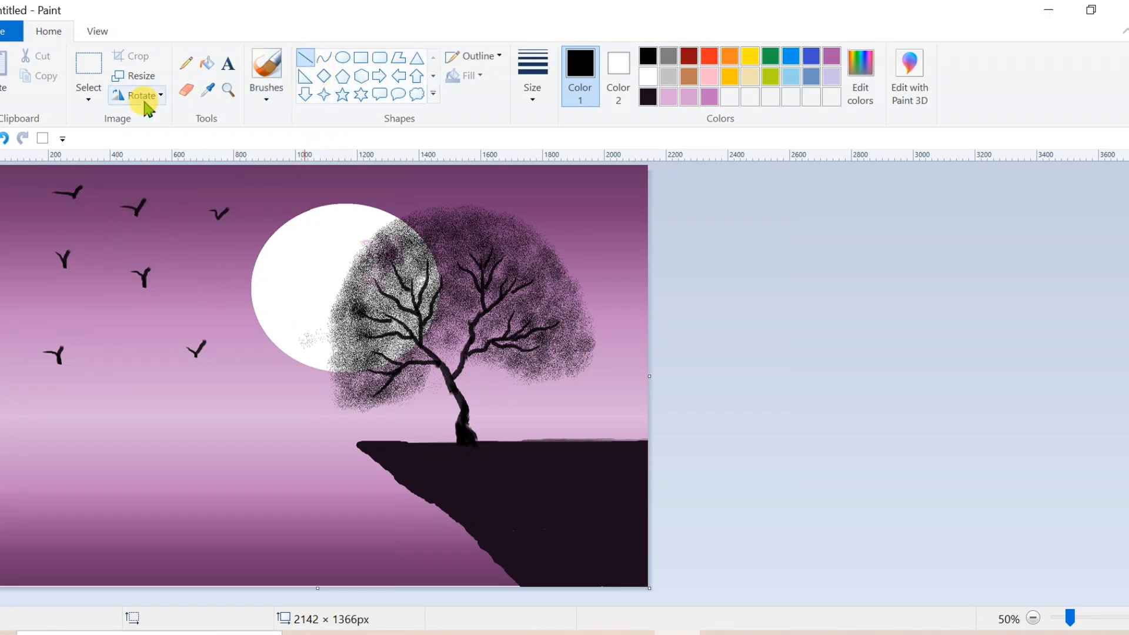
Draw a thick black horizon line with the Line shape from the cliff tip to the canvas's left edge
left_click(267, 88)
left_click(265, 128)
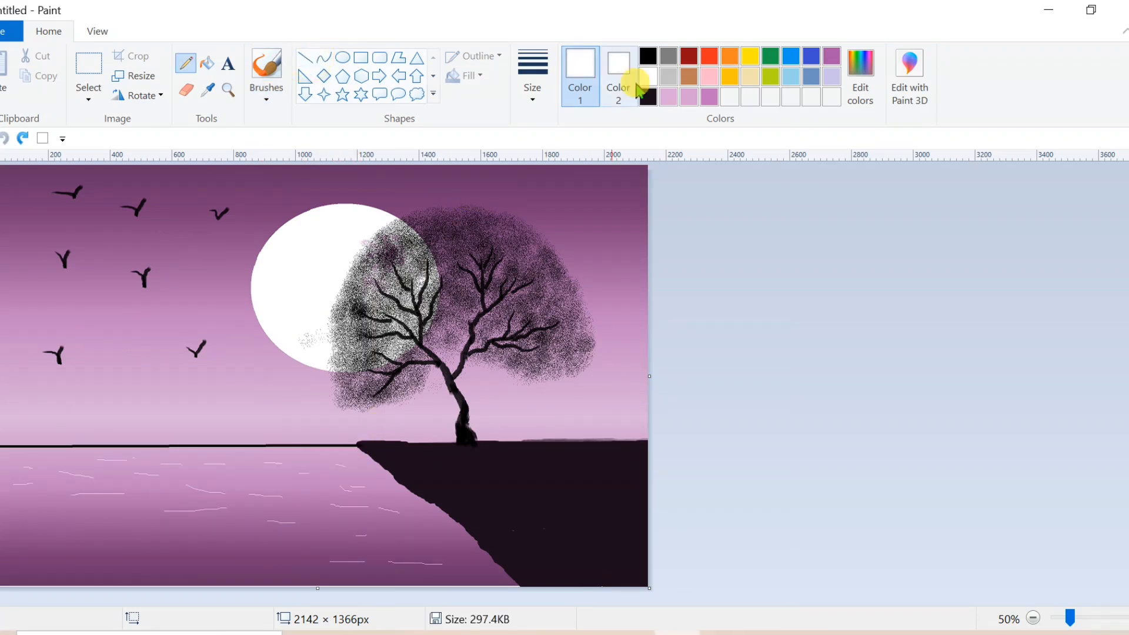
left_click(651, 84)
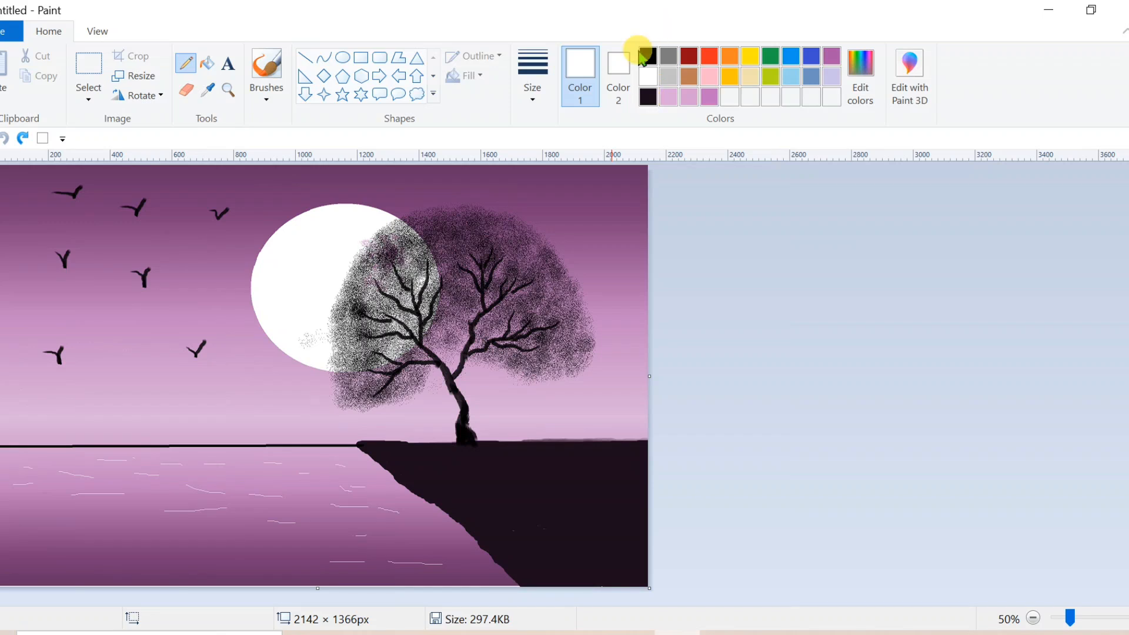
left_click(646, 56)
left_click(305, 57)
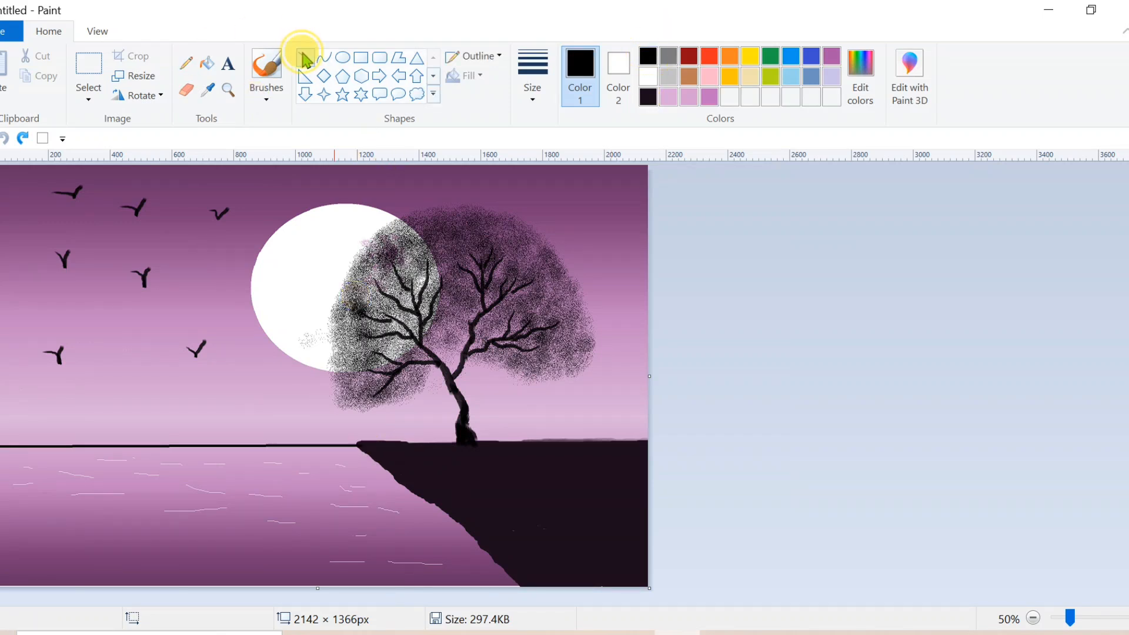
left_click_drag(368, 442, 0, 444)
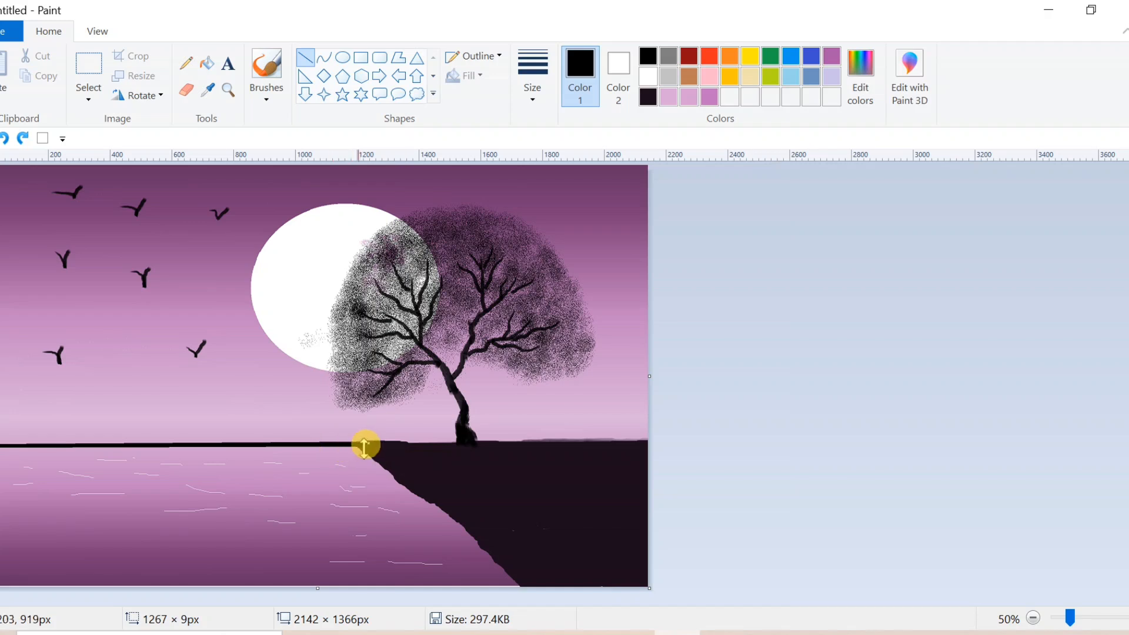
left_click_drag(381, 445, 0, 447)
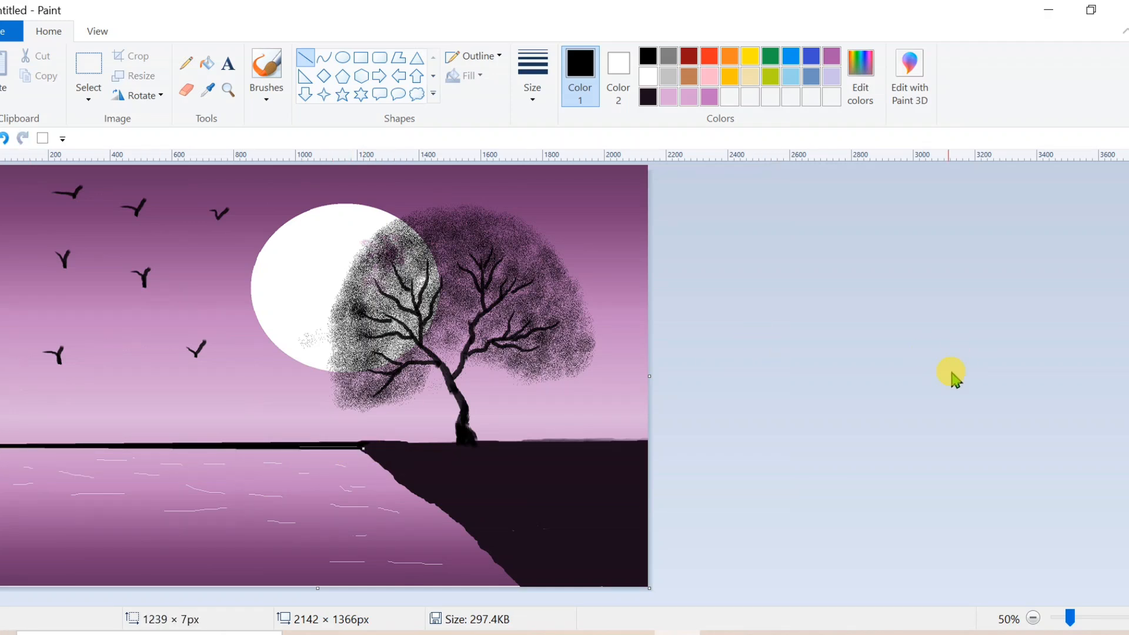
Sketch short white Pencil ripples across the middle of the water, from below the horizon to the canvas's lower edge
left_click(186, 63)
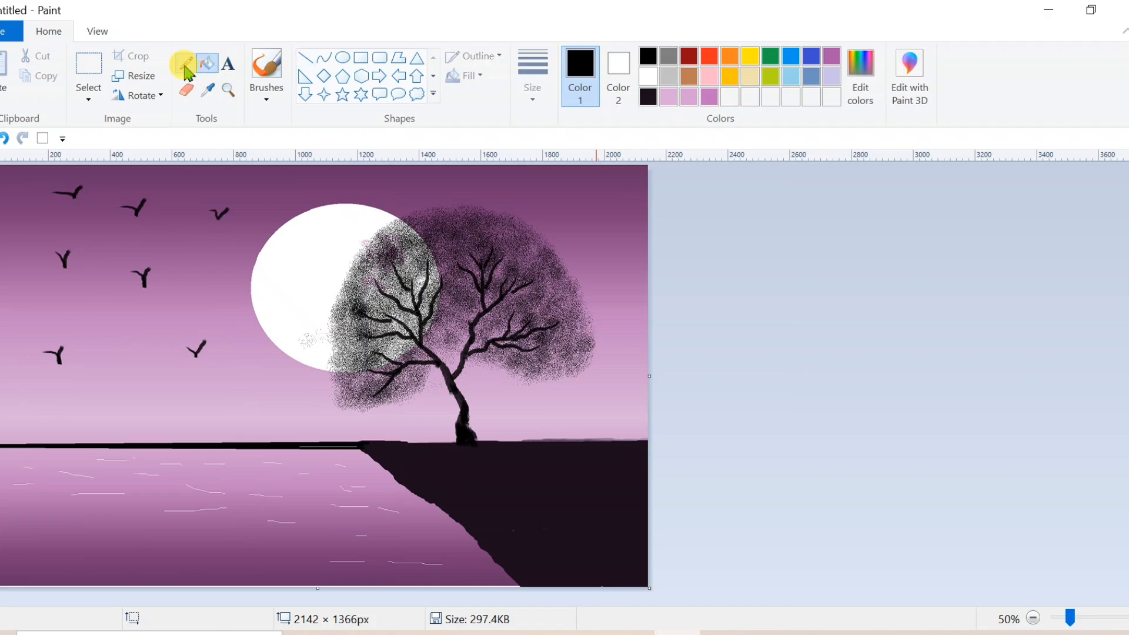
left_click(648, 77)
mouse_move(41, 480)
left_mouse_down()
mouse_move(60, 480)
mouse_move(75, 511)
mouse_move(210, 552)
left_mouse_up()
mouse_move(194, 573)
left_mouse_down()
mouse_move(286, 548)
mouse_move(326, 578)
left_mouse_up()
left_click_drag(313, 538, 336, 543)
left_click_drag(324, 523, 362, 520)
left_click_drag(287, 508, 312, 507)
left_click_drag(258, 481, 345, 492)
left_click_drag(302, 457, 326, 457)
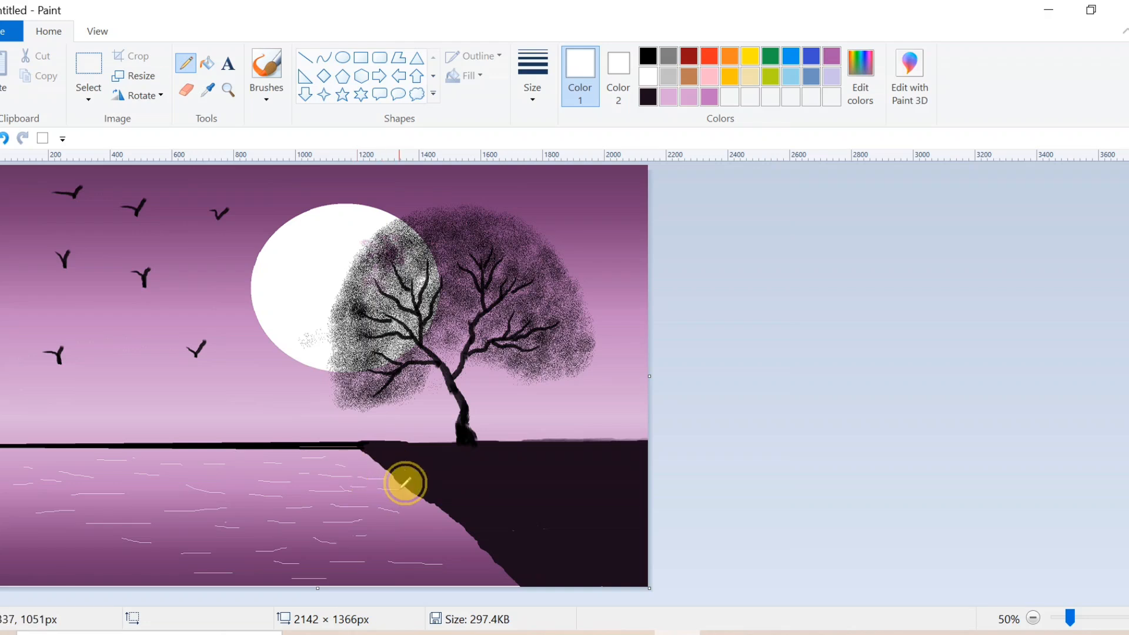
Add short white Pencil ripples along the cliff's sloping edge and just beneath the horizon line
left_click_drag(446, 533, 410, 537)
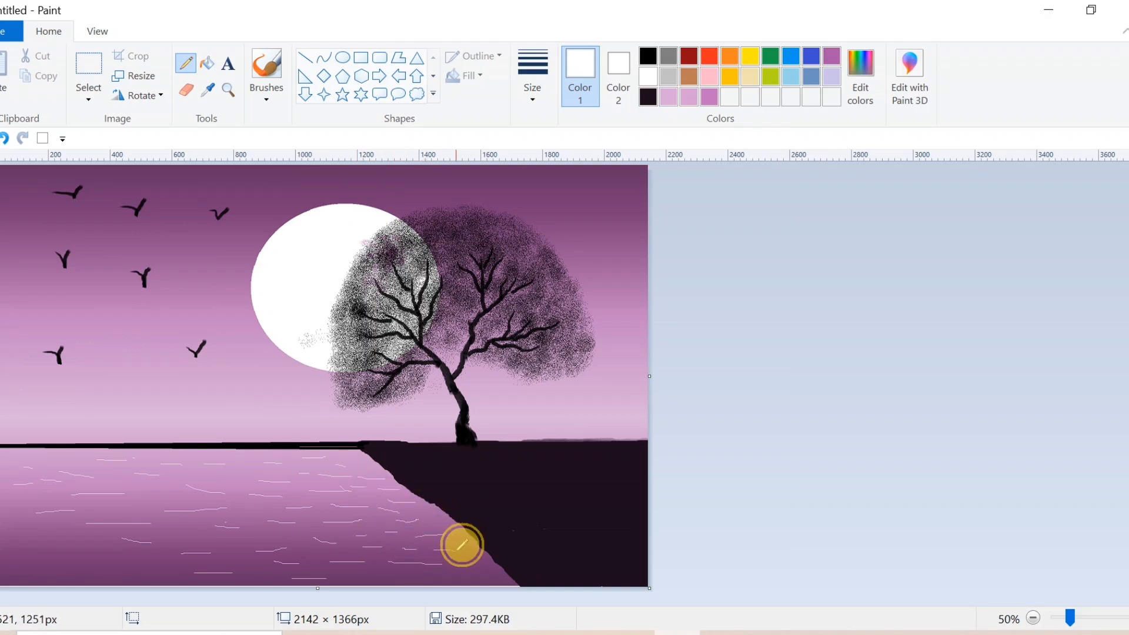
left_click_drag(347, 574, 363, 578)
left_click_drag(379, 574, 422, 576)
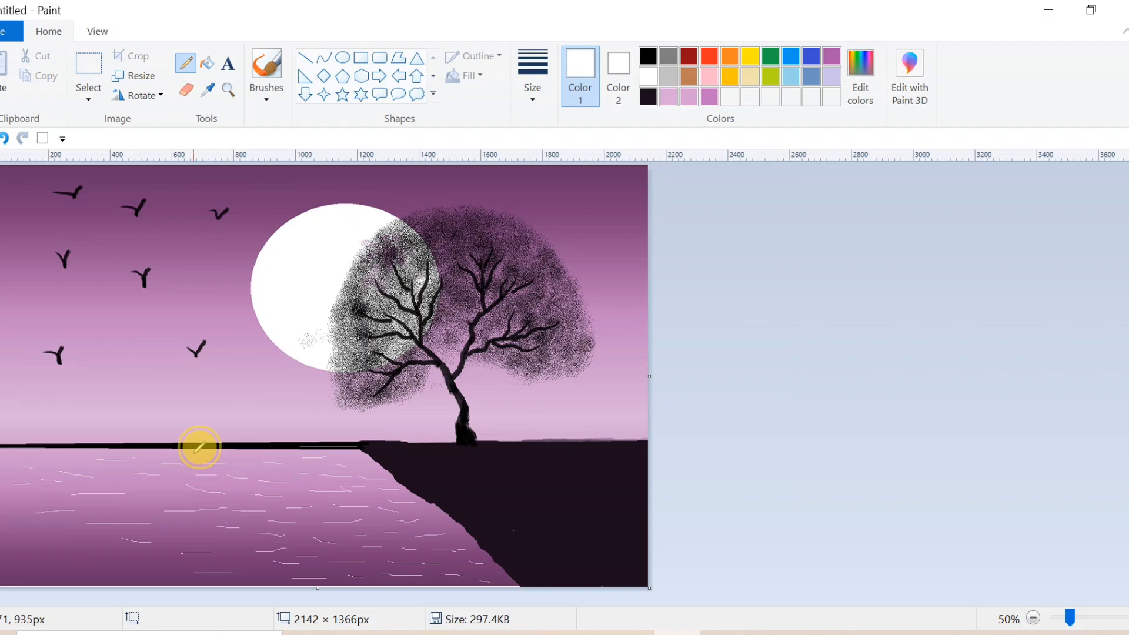
left_click_drag(223, 455, 235, 458)
left_click_drag(264, 463, 281, 462)
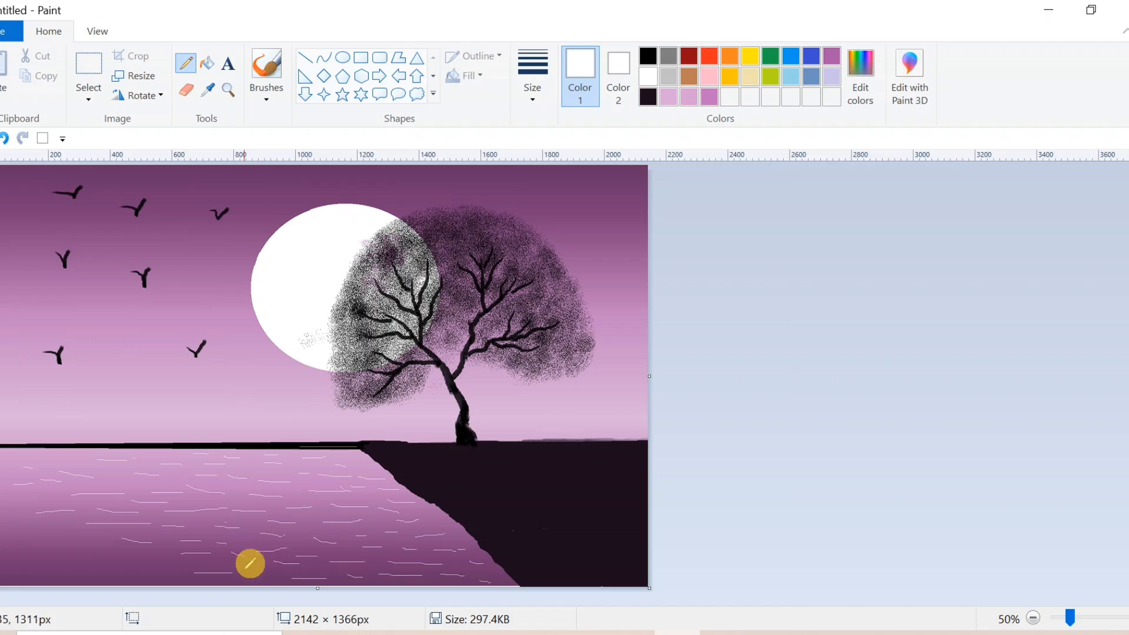
Fill the left part of the water with short white Pencil ripples from the canvas's lower edge up to the horizon
mouse_move(62, 536)
left_mouse_down()
mouse_move(94, 553)
mouse_move(53, 575)
left_mouse_up()
mouse_move(66, 575)
left_mouse_down()
mouse_move(97, 576)
mouse_move(136, 554)
left_mouse_up()
left_click_drag(92, 564, 120, 575)
left_click_drag(8, 557, 44, 558)
mouse_move(18, 544)
left_mouse_down()
mouse_move(43, 541)
mouse_move(1, 517)
mouse_move(33, 516)
left_mouse_up()
left_click_drag(6, 501, 41, 502)
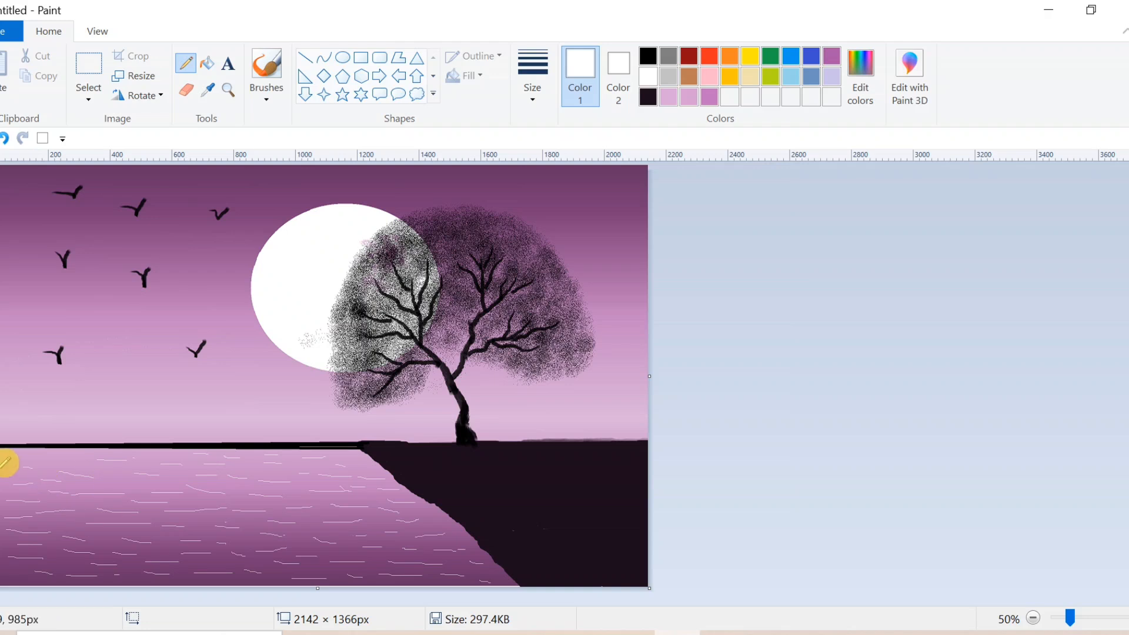
left_click_drag(53, 455, 131, 486)
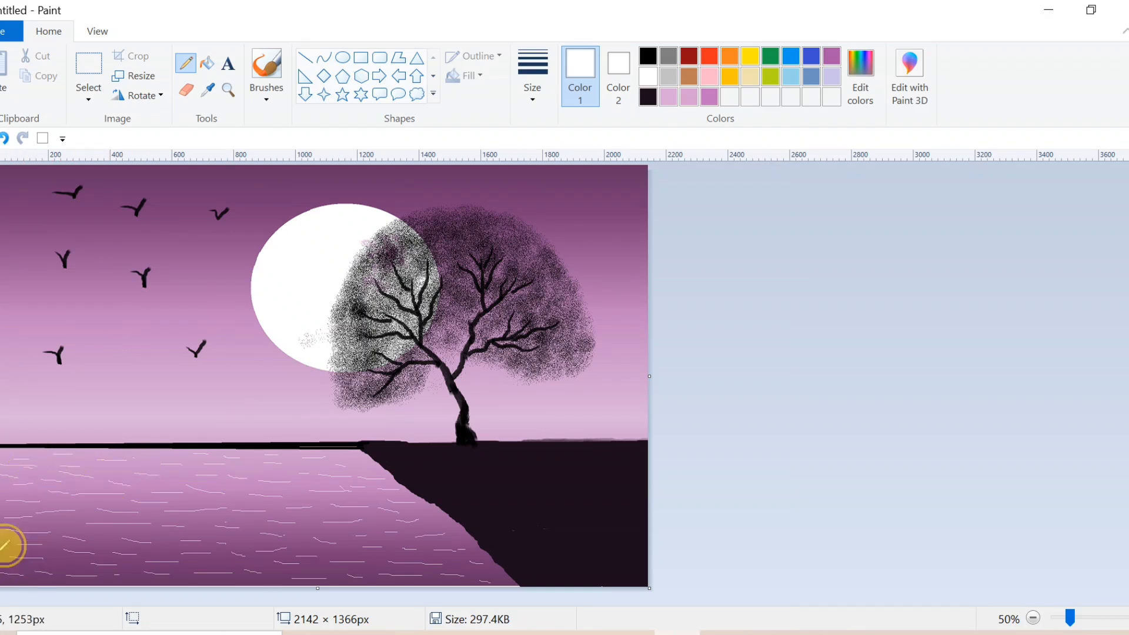
left_click_drag(5, 504, 38, 508)
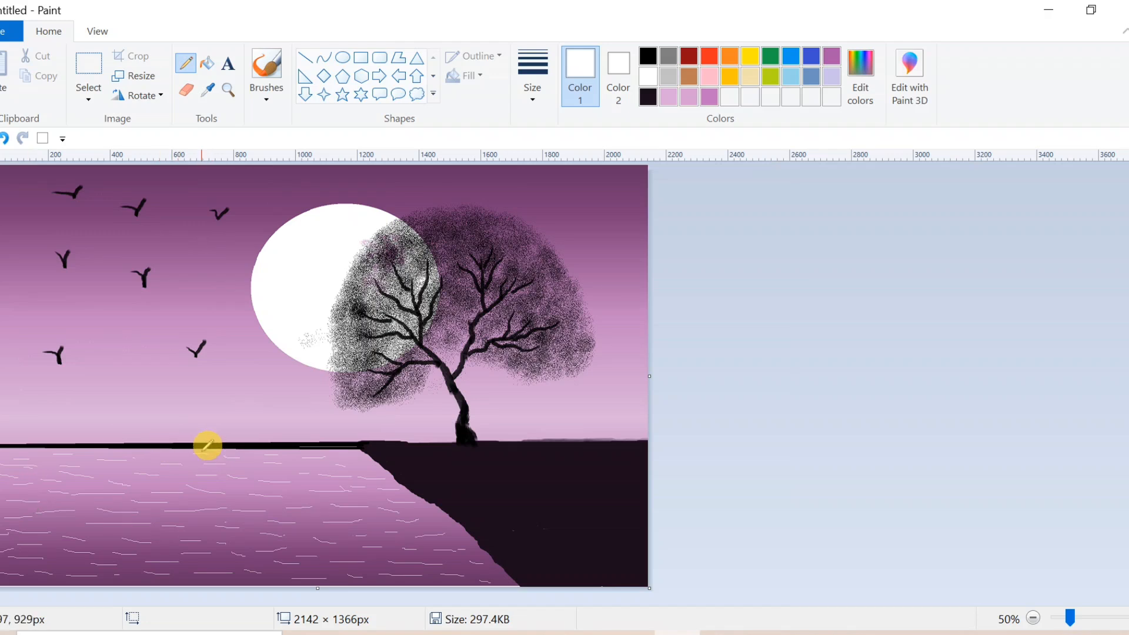
Scribble a dense white Pencil streak of moonlight running diagonally across the water from the horizon toward the lower left
mouse_move(201, 452)
left_mouse_down()
mouse_move(261, 459)
mouse_move(181, 461)
mouse_move(143, 481)
mouse_move(187, 472)
mouse_move(137, 488)
mouse_move(206, 470)
mouse_move(92, 490)
mouse_move(147, 493)
mouse_move(111, 505)
mouse_move(180, 481)
mouse_move(125, 496)
mouse_move(141, 501)
mouse_move(68, 495)
mouse_move(145, 469)
left_mouse_up()
mouse_move(186, 459)
left_mouse_down()
mouse_move(151, 457)
mouse_move(227, 449)
mouse_move(73, 482)
mouse_move(28, 502)
mouse_move(45, 522)
mouse_move(4, 510)
mouse_move(50, 494)
mouse_move(13, 499)
mouse_move(60, 484)
mouse_move(18, 524)
left_mouse_up()
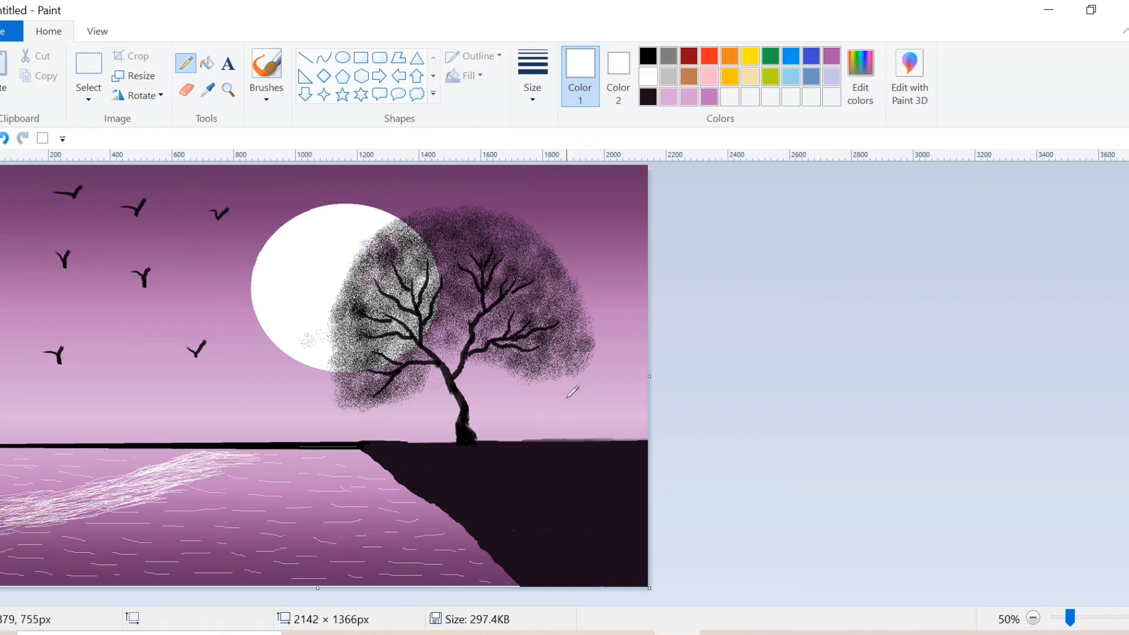
Switch from the Pencil to a brush and set the painting colour to black
left_click(268, 102)
left_click(318, 139)
left_click(648, 56)
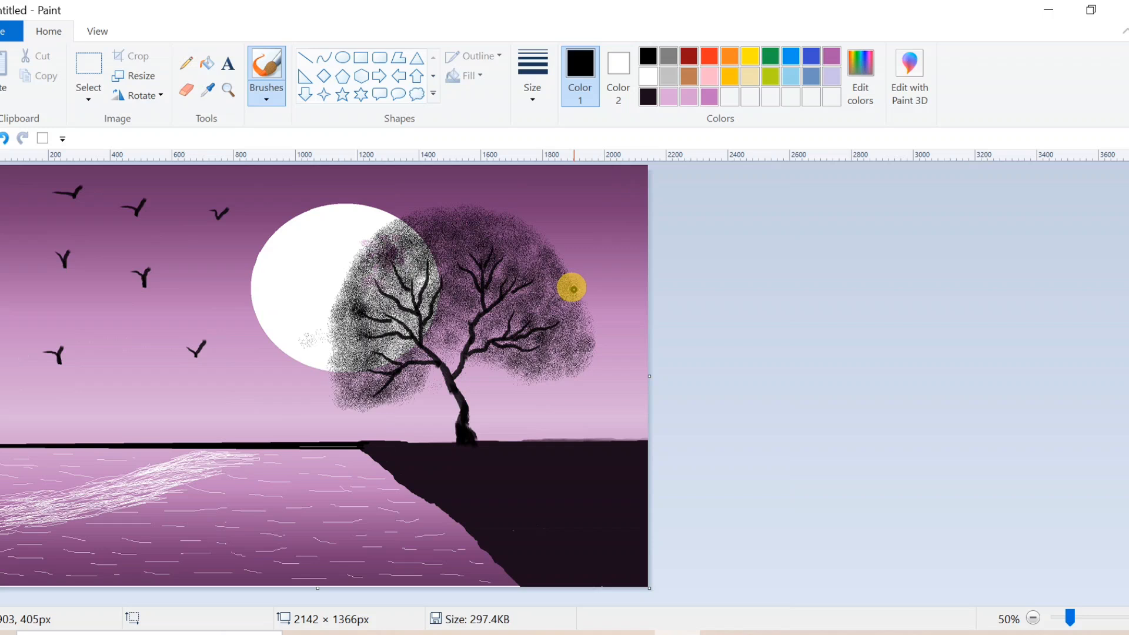
left_click(522, 401)
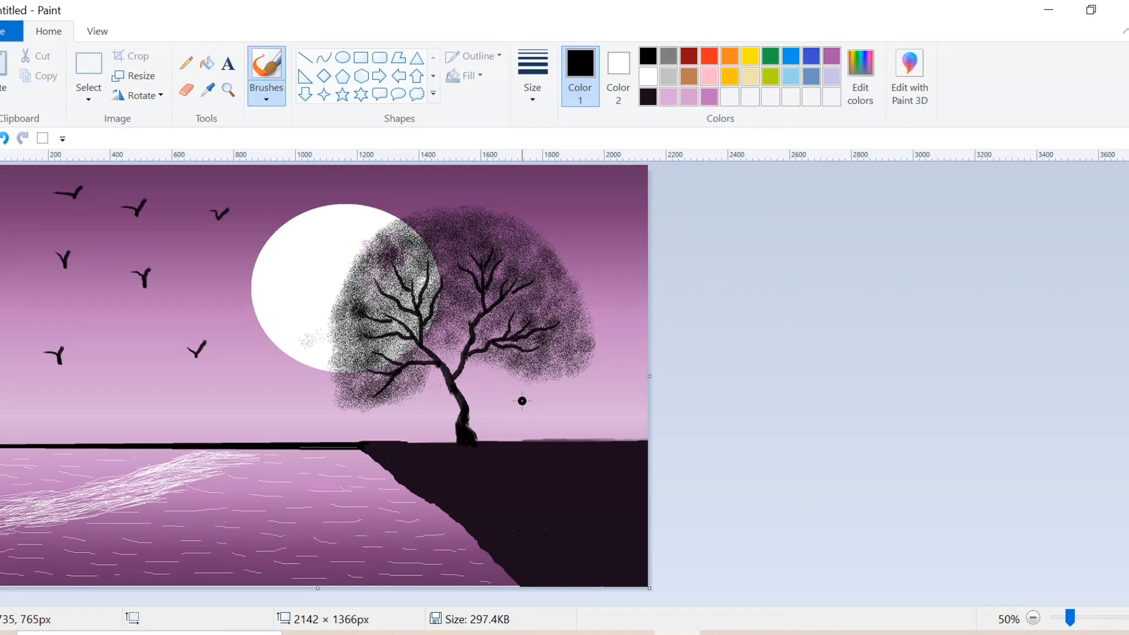
mouse_move(521, 400)
left_mouse_down()
mouse_move(492, 408)
mouse_move(505, 414)
left_mouse_up()
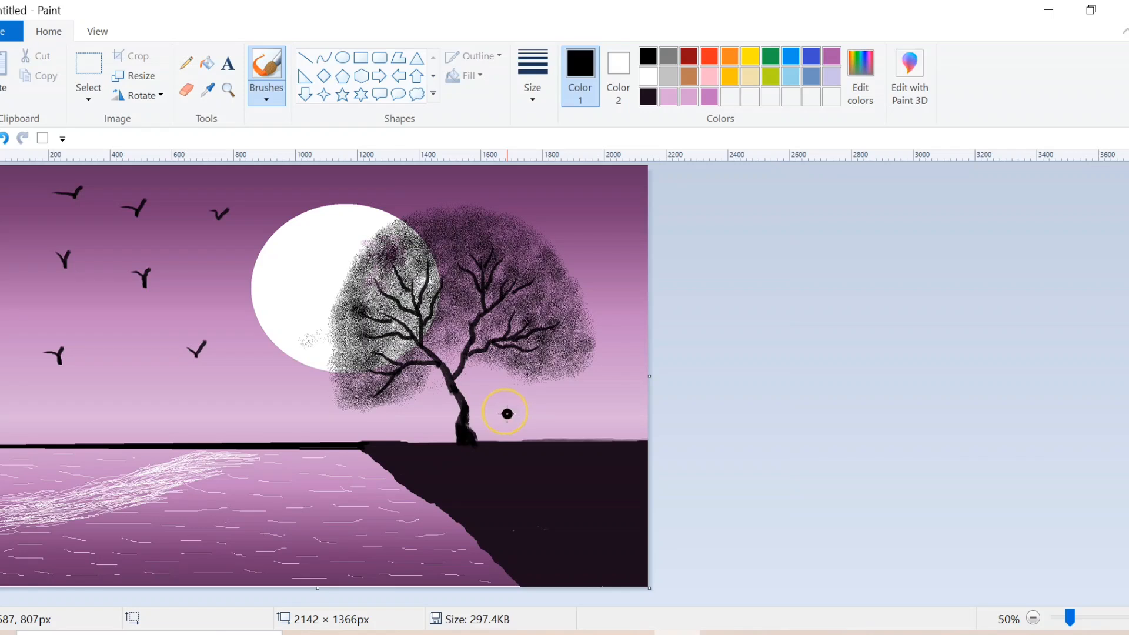
left_click(575, 417)
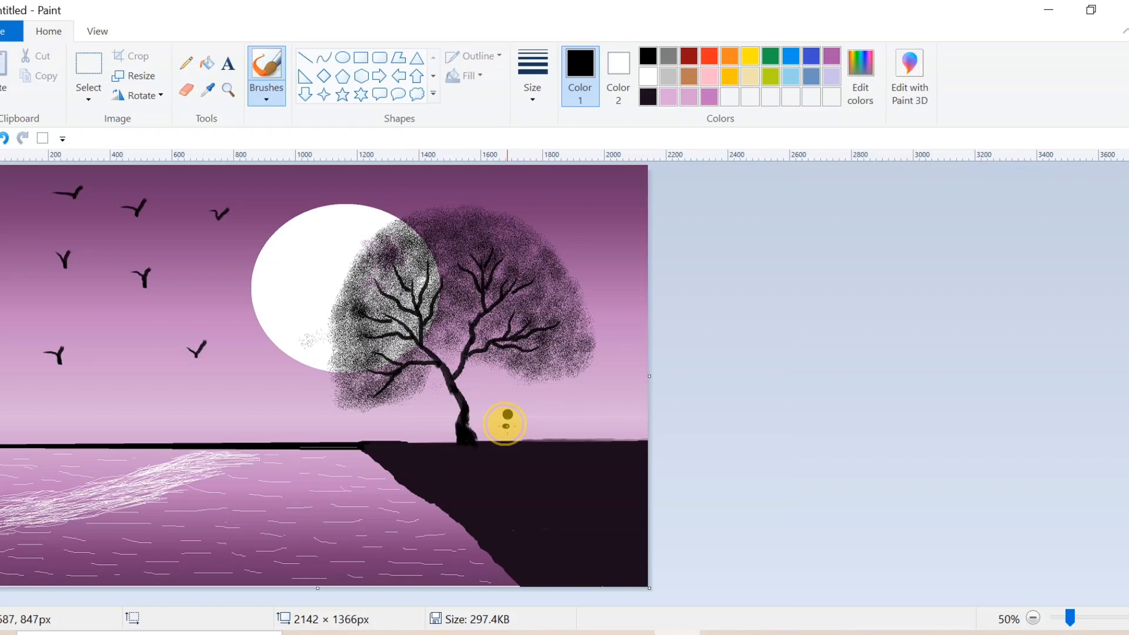
left_click(501, 425)
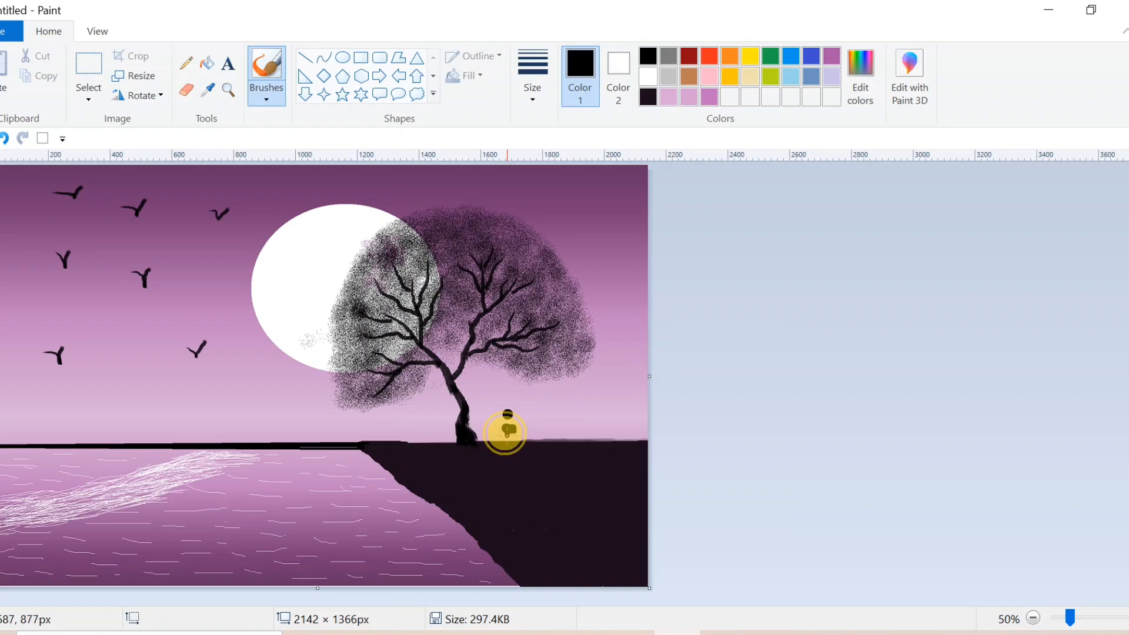
left_click_drag(509, 432, 500, 433)
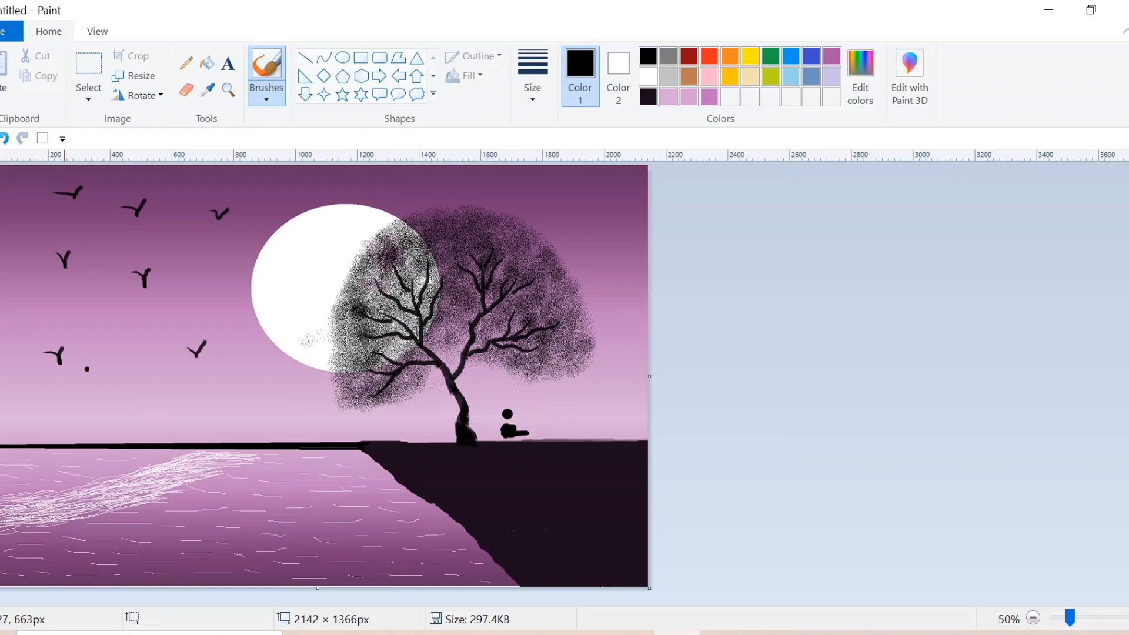
left_click(6, 138)
left_click(521, 429)
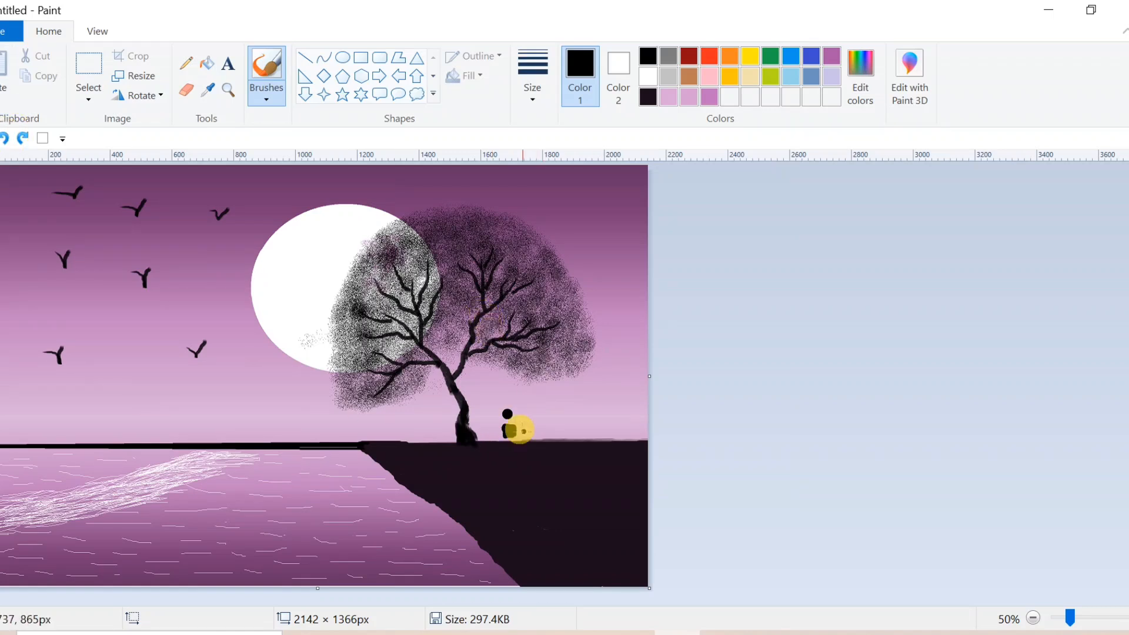
left_click(6, 138)
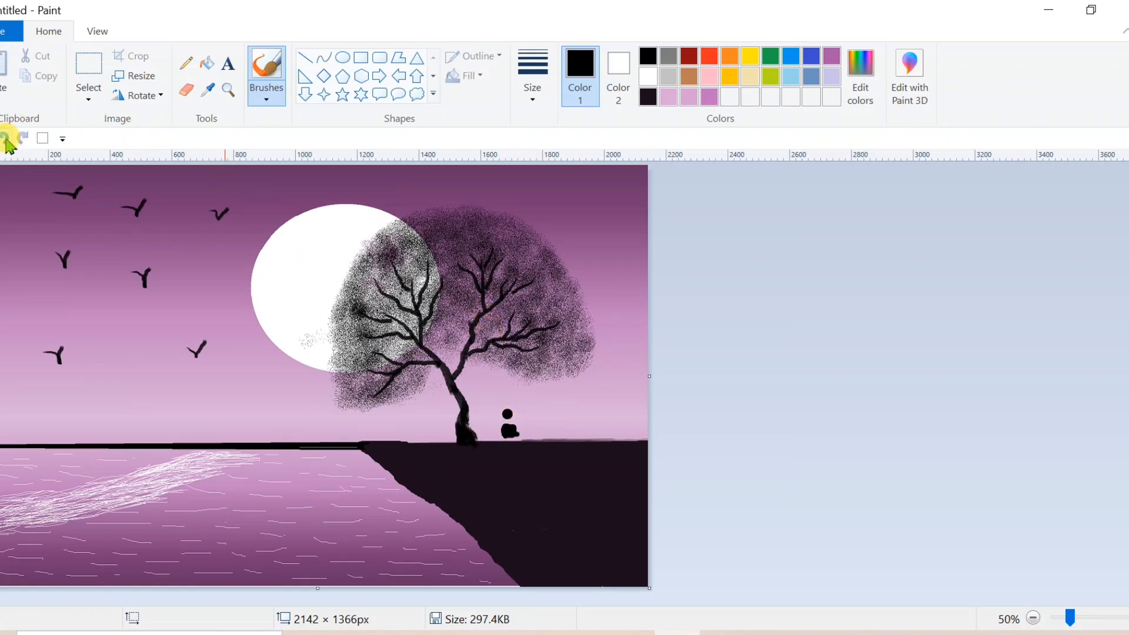
left_click(516, 434)
left_click_drag(516, 440, 503, 446)
left_click(641, 396)
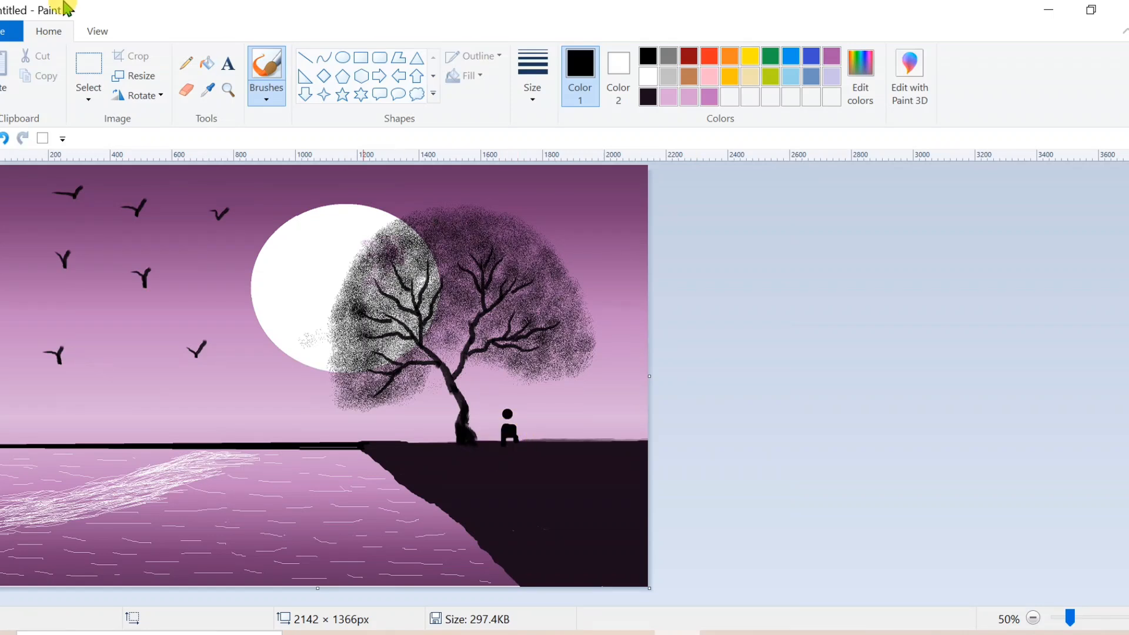
left_click(7, 138)
left_click(6, 138)
left_click(6, 138)
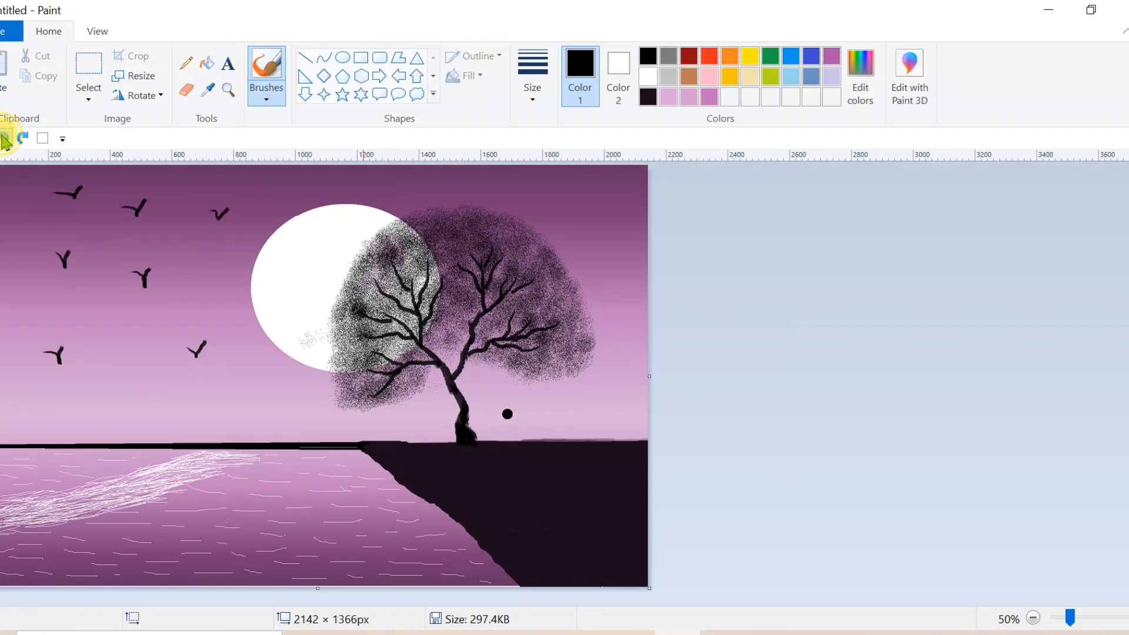
left_click(6, 138)
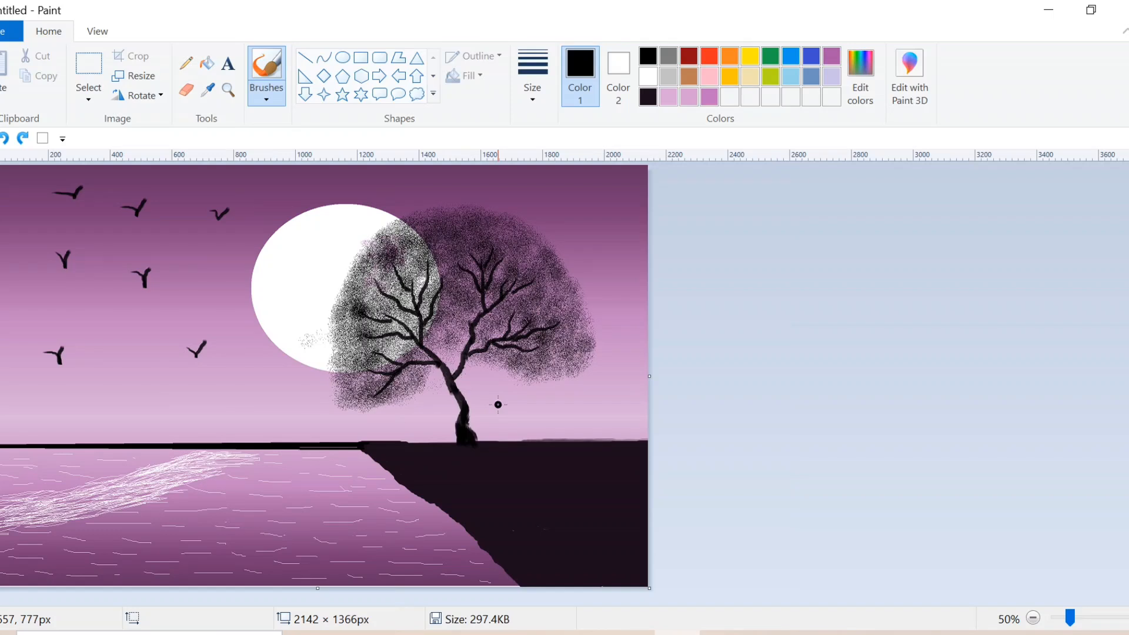
Paint a small black figure's round head and blocky torso just above the cliff, to the right of the tree trunk
left_click(518, 405)
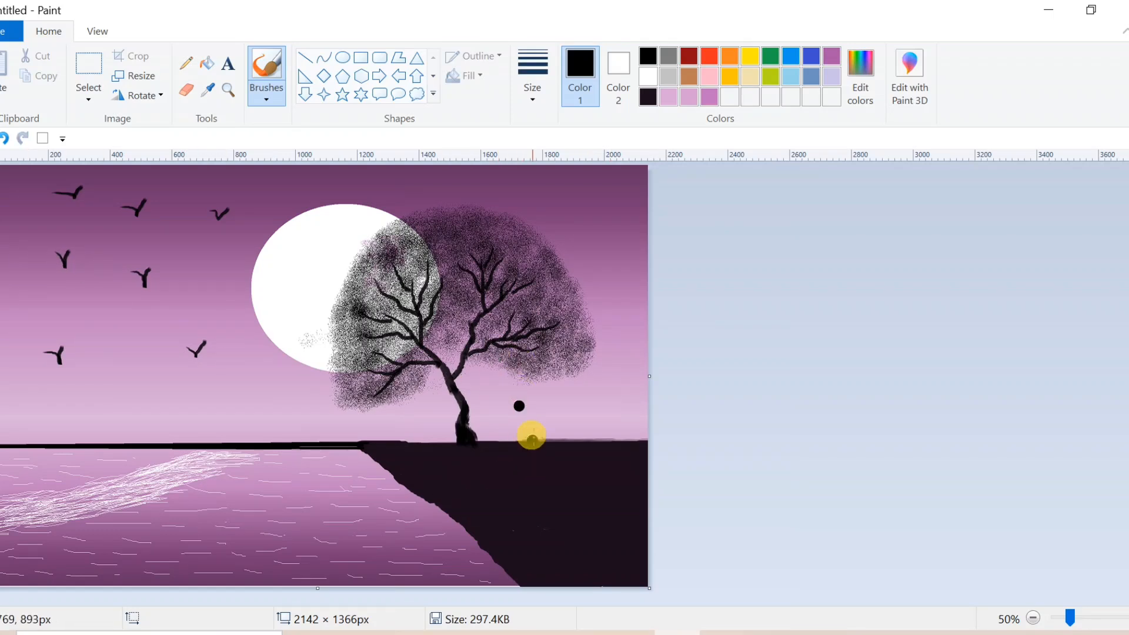
left_click(562, 422)
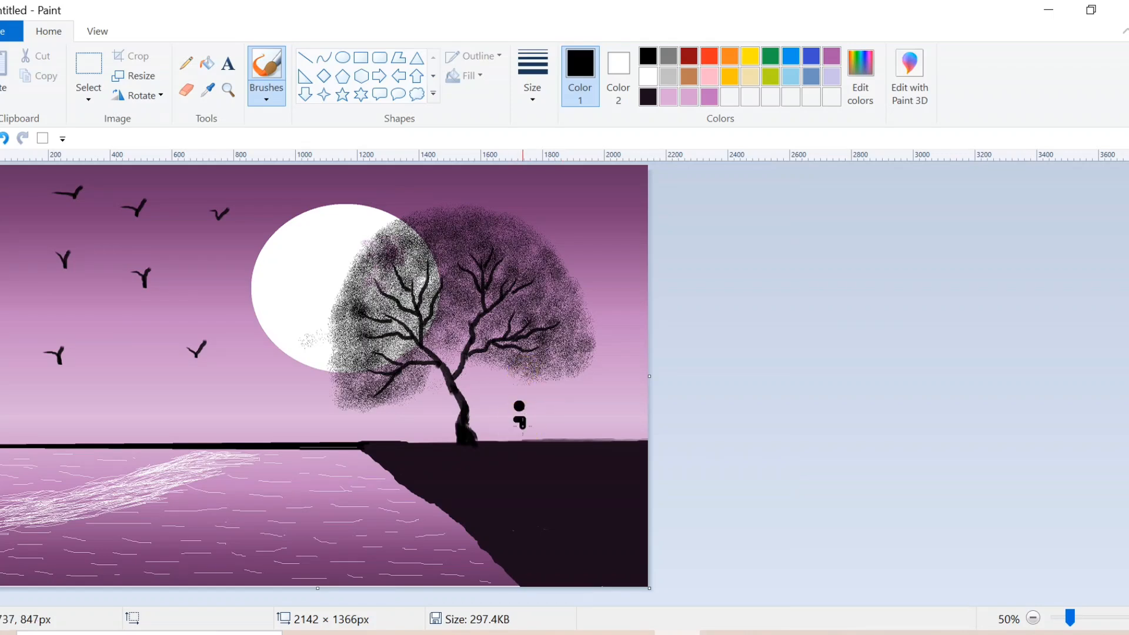
left_click_drag(517, 421, 523, 426)
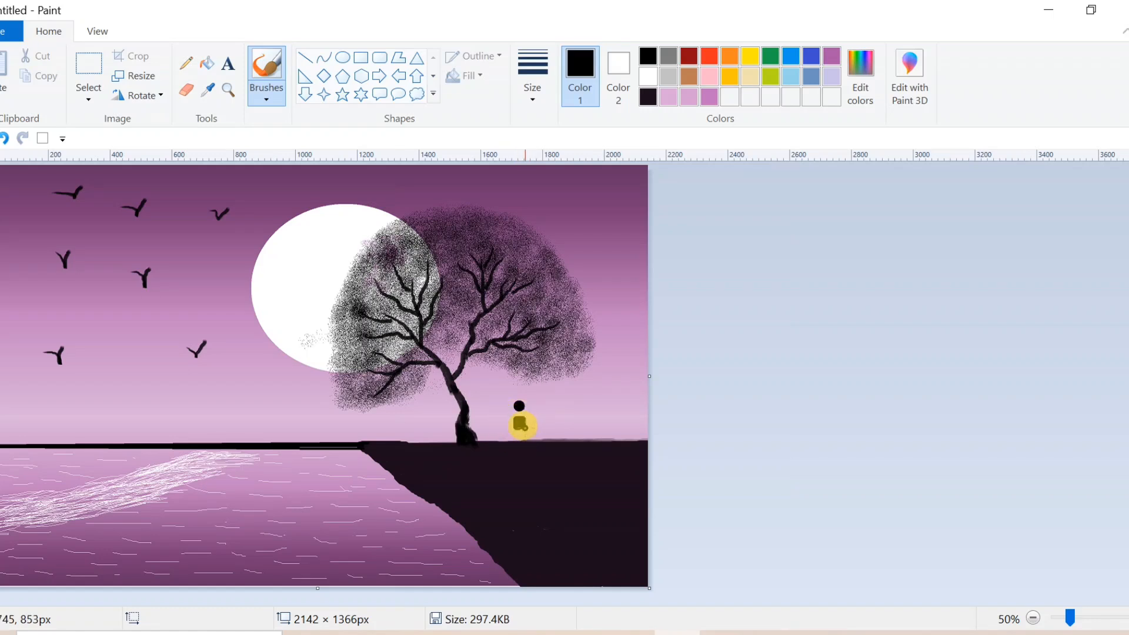
left_click(522, 429)
left_click(517, 428)
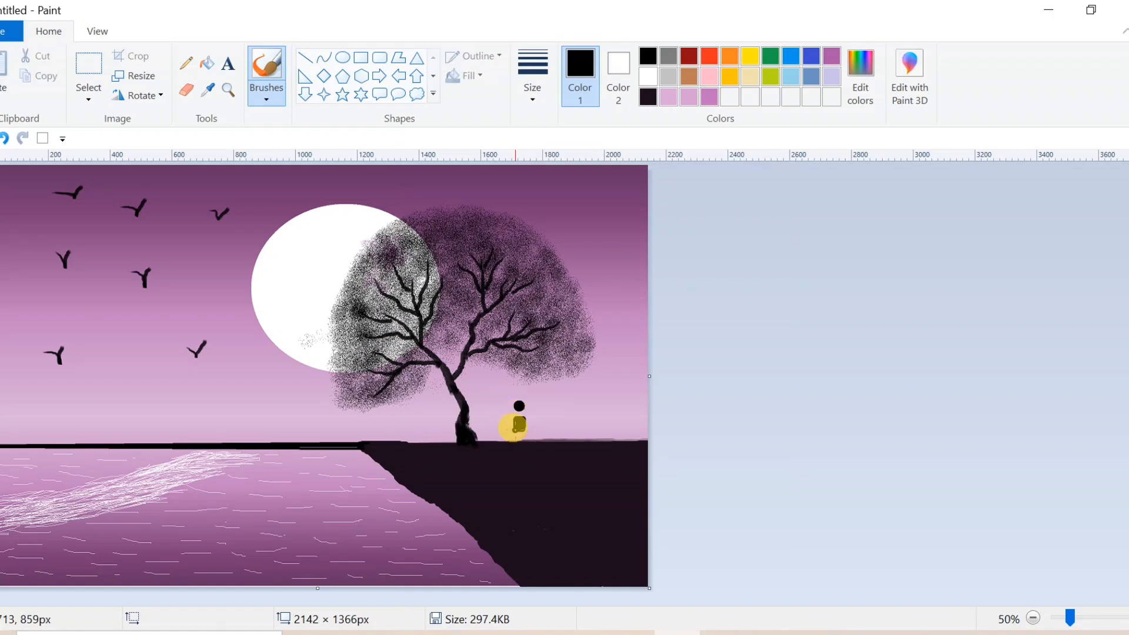
left_click(516, 430)
left_click(574, 404)
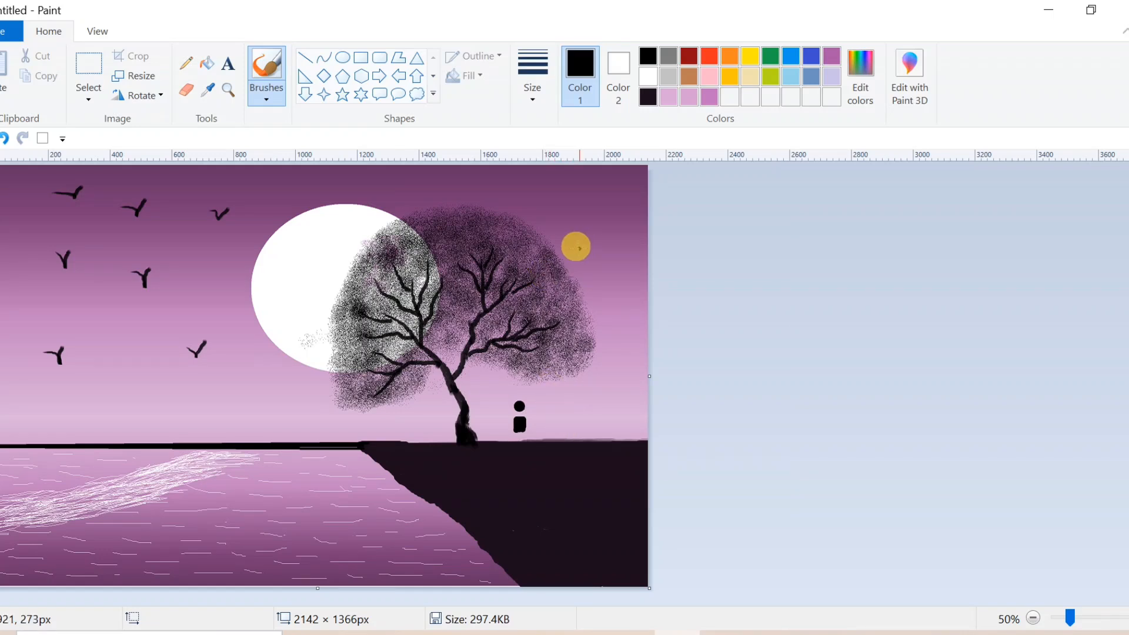
left_click_drag(522, 431, 515, 440)
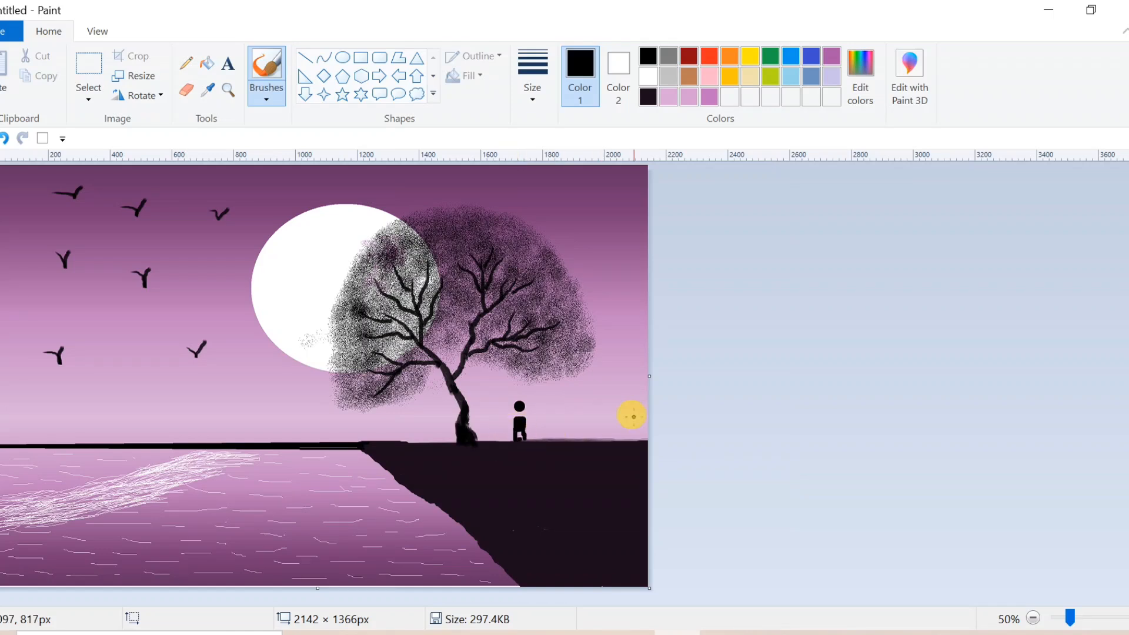
left_click(5, 136)
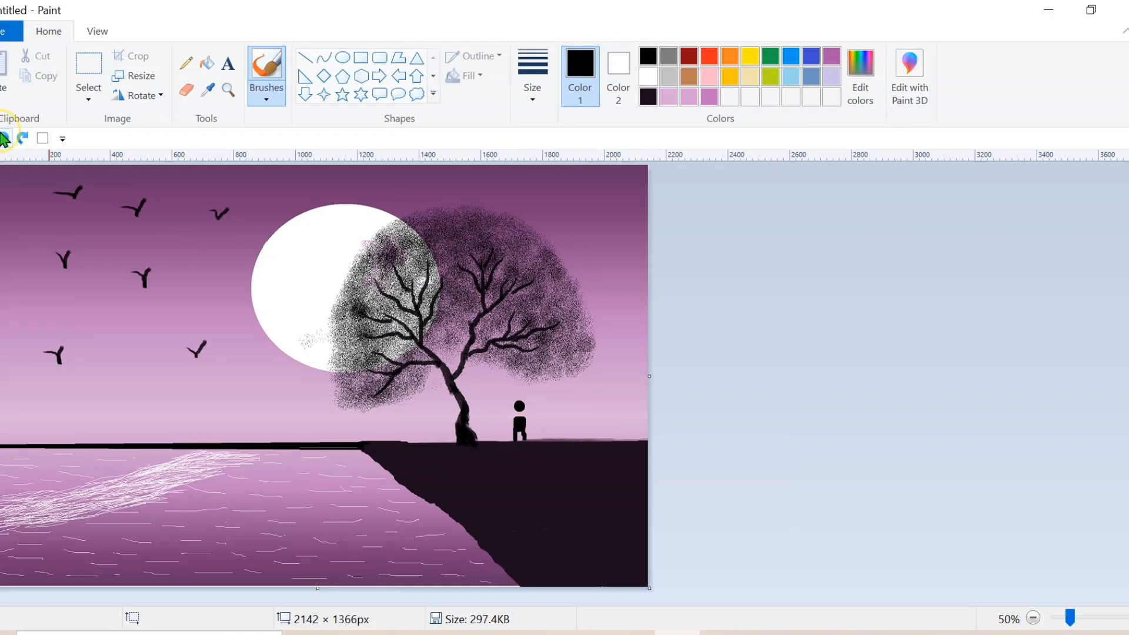
left_click(4, 136)
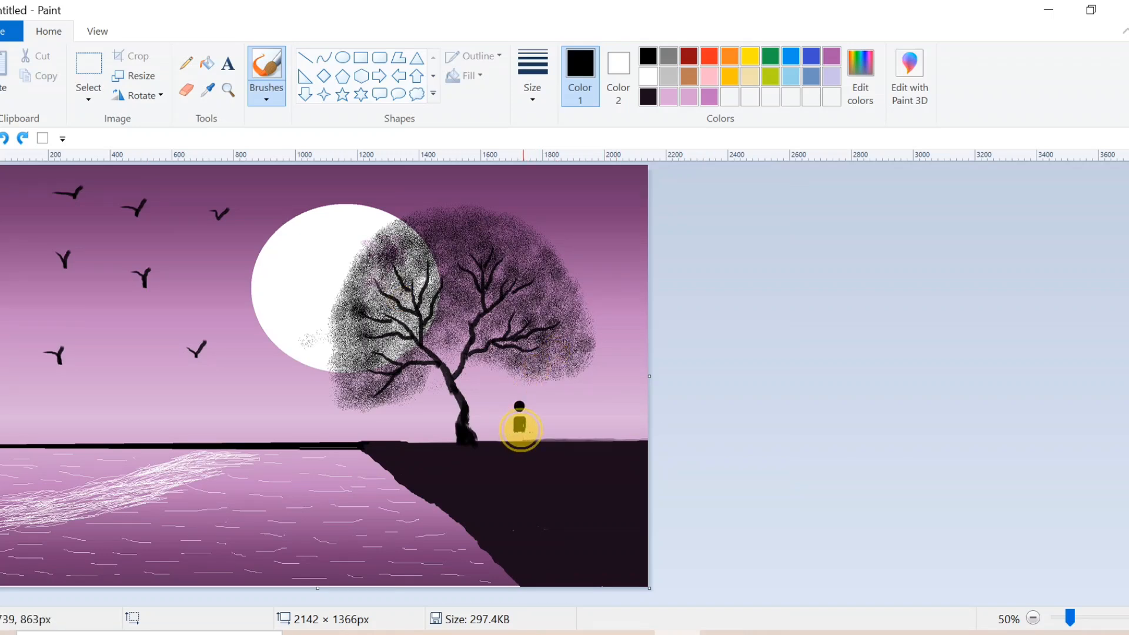
Complete the small black figure with two short legs standing on the cliff, two bent arms and a neck
left_click_drag(522, 431, 513, 438)
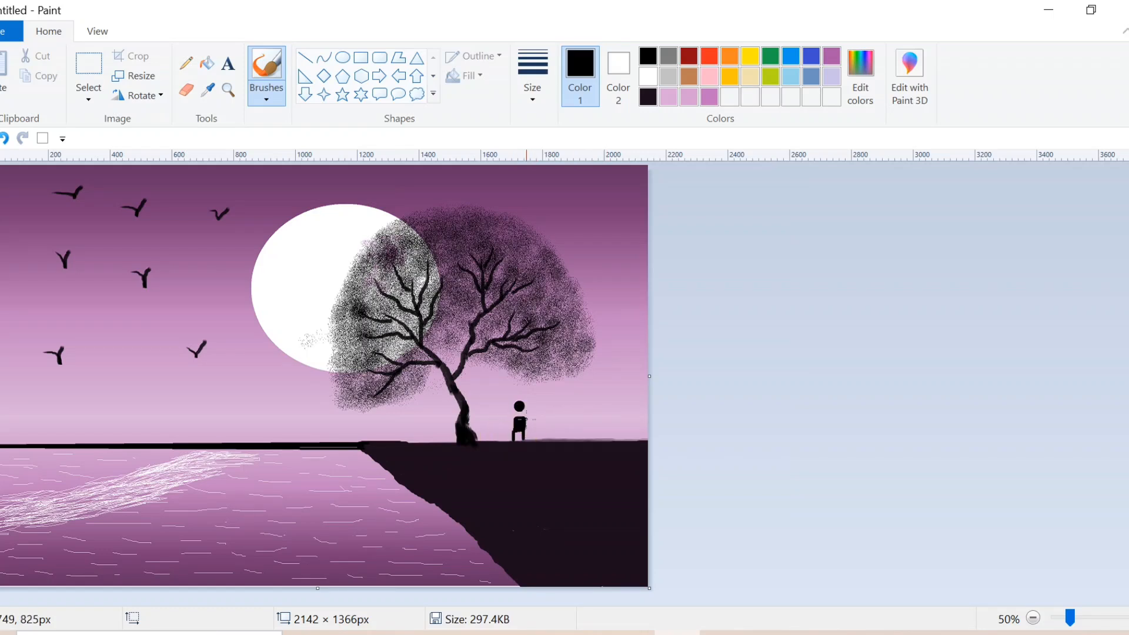
left_click_drag(527, 425, 538, 416)
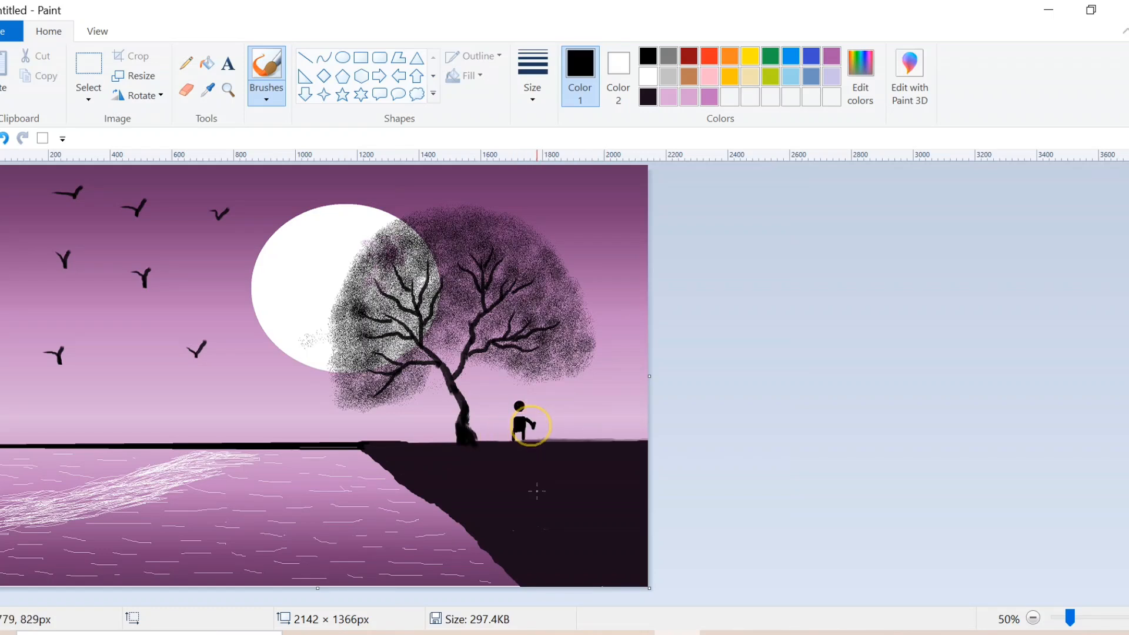
left_click(6, 138)
left_click_drag(523, 418, 529, 425)
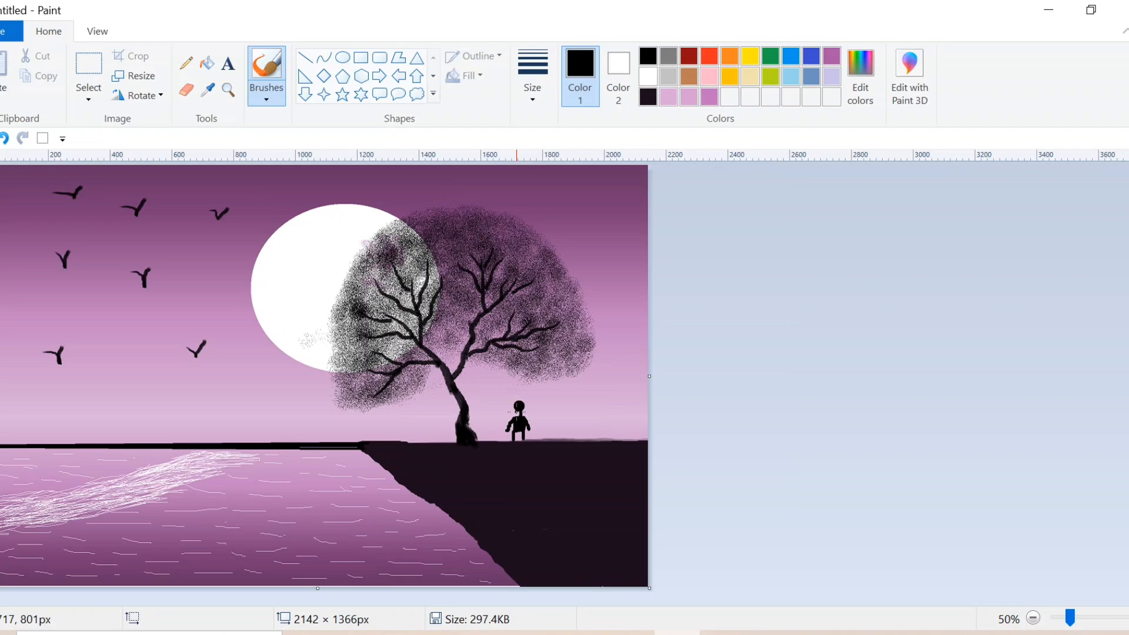
left_click(638, 372)
key("ctrl+z")
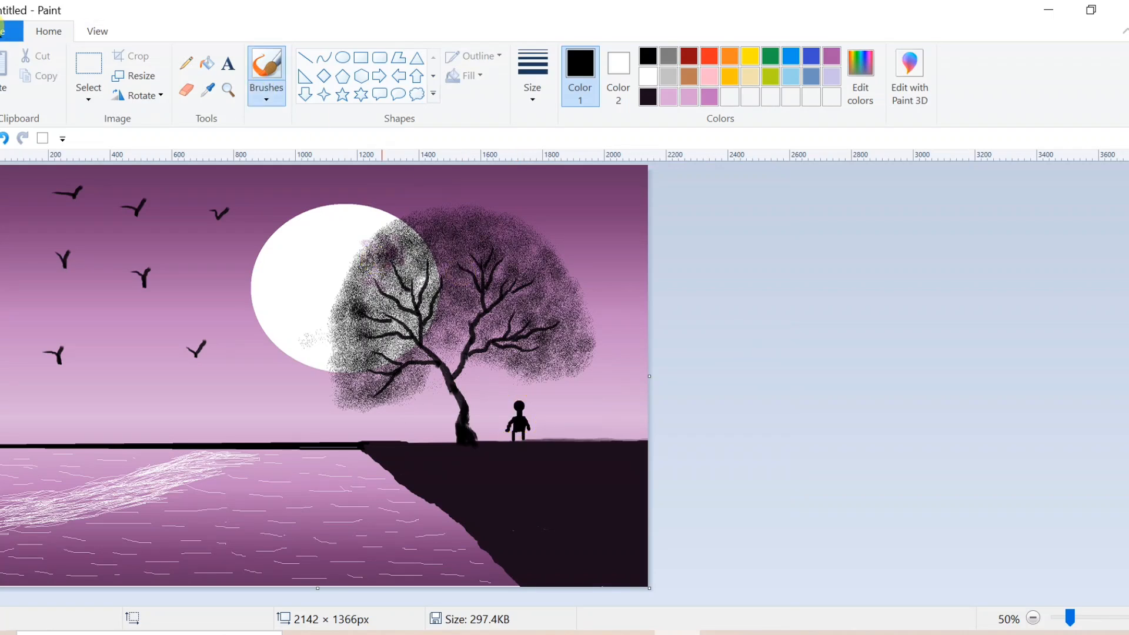